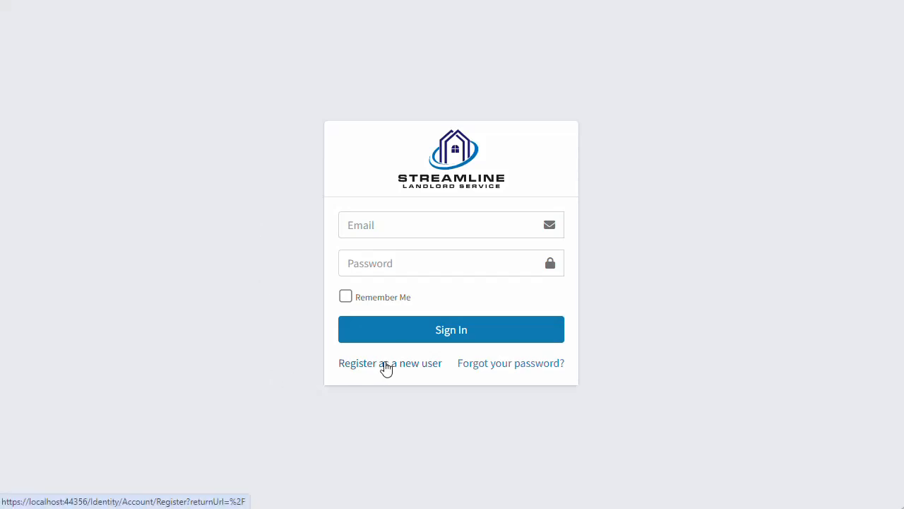
# - Register a new account with the suggested landlord e-mail and a matching password, then continue
pyautogui.click(386, 364)
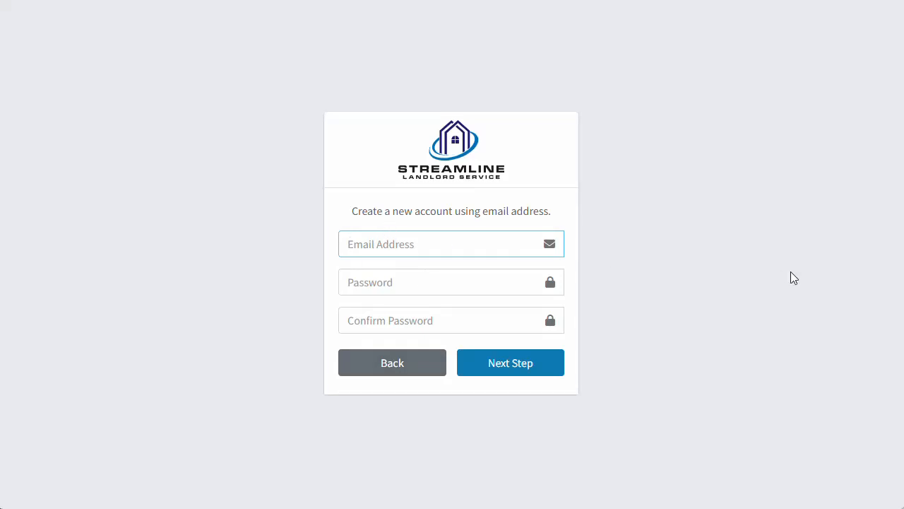
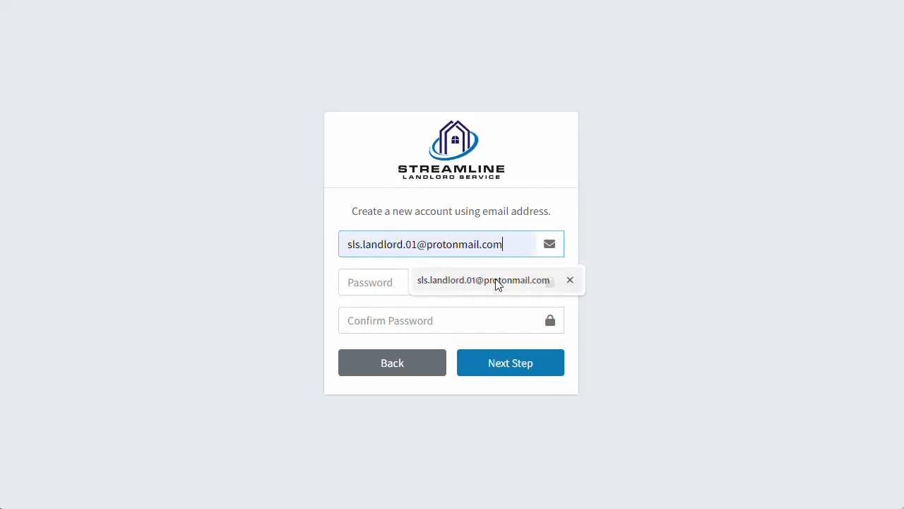
pyautogui.click(494, 280)
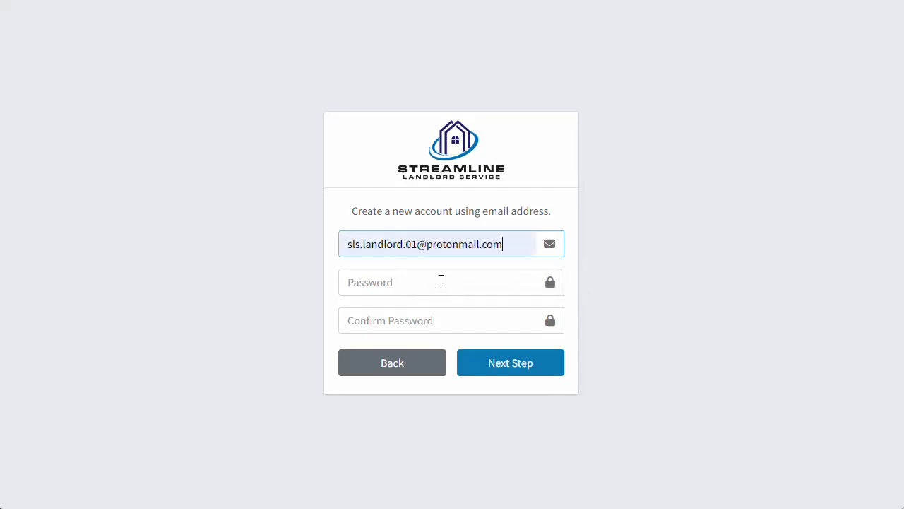
pyautogui.click(441, 281)
pyautogui.write('*********')
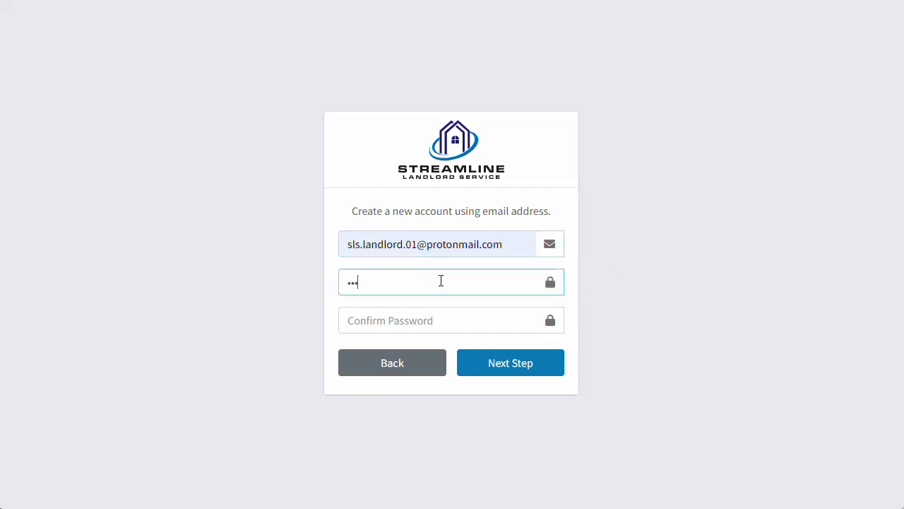
pyautogui.write('**')
pyautogui.press('Tab')
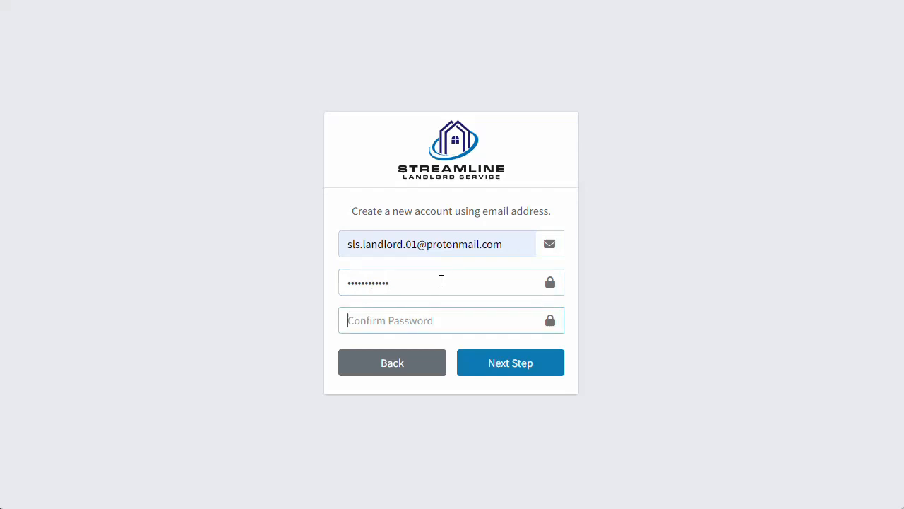
pyautogui.write('***********')
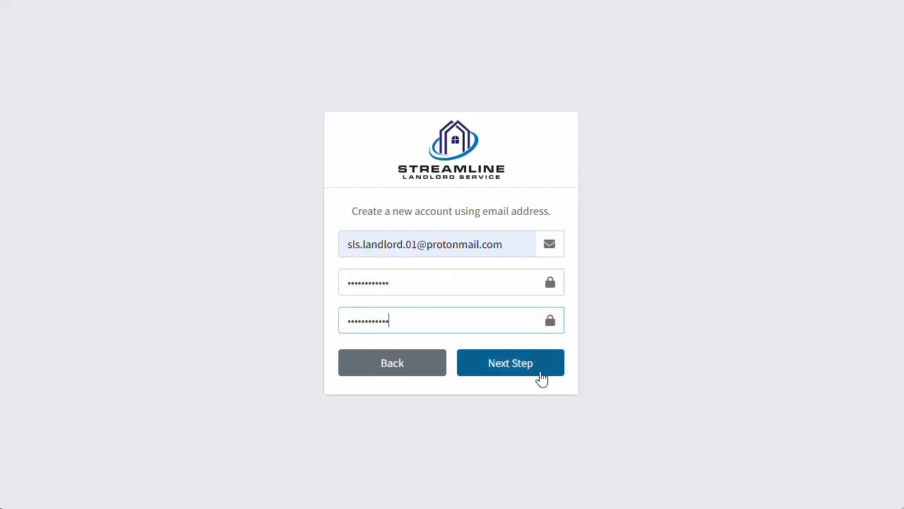
pyautogui.click(540, 372)
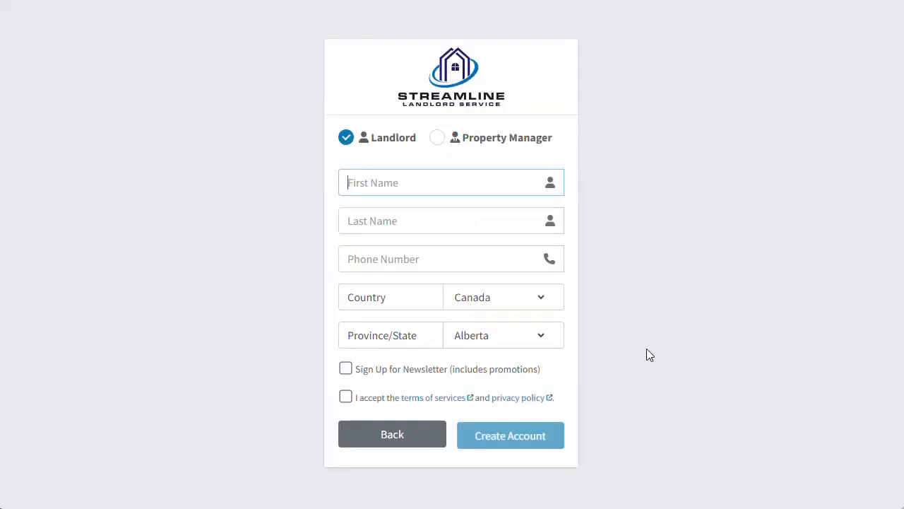
# - Choose Property Manager, fill the saved first and last name, set province to Manitoba, accept terms
pyautogui.click(510, 142)
pyautogui.click(479, 177)
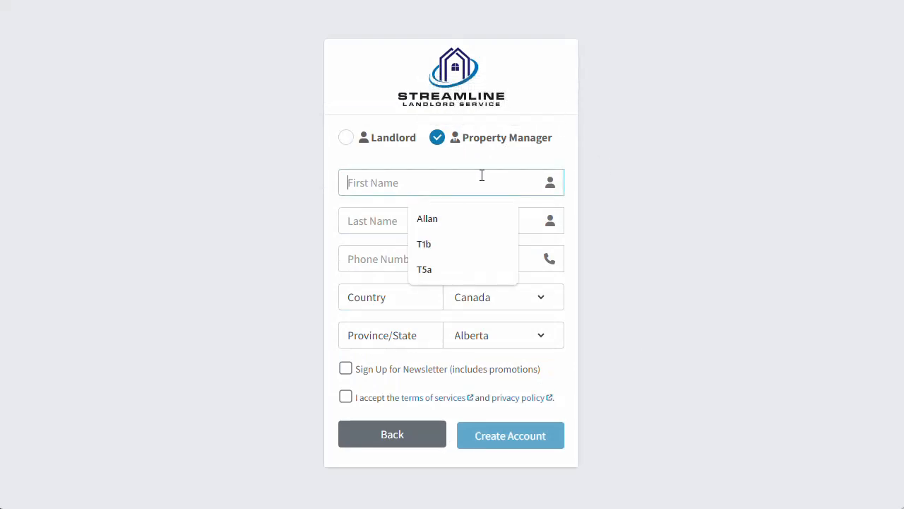
pyautogui.click(433, 219)
pyautogui.click(430, 222)
pyautogui.click(432, 256)
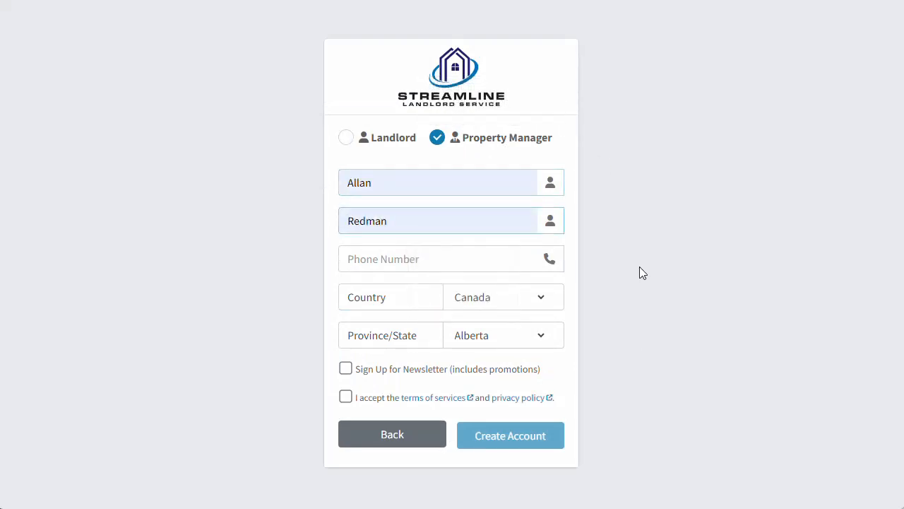
pyautogui.click(550, 332)
pyautogui.click(504, 390)
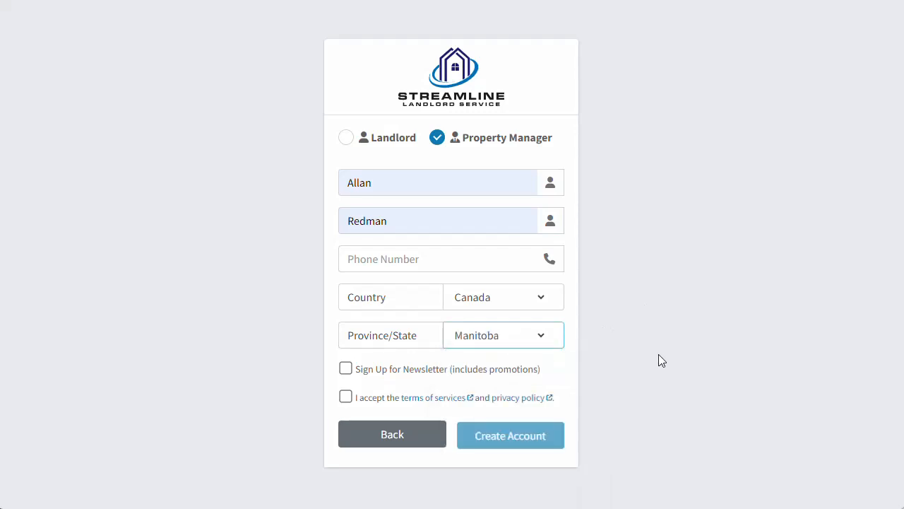
pyautogui.click(376, 399)
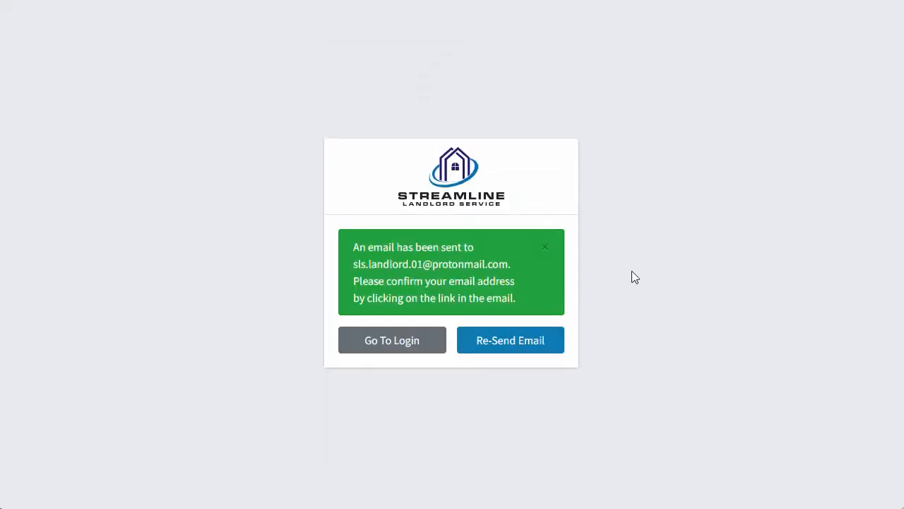
# - Open the StreamlineLS confirmation email in Proton Mail and confirm the account
pyautogui.hotkey('ctrl', 'Tab')
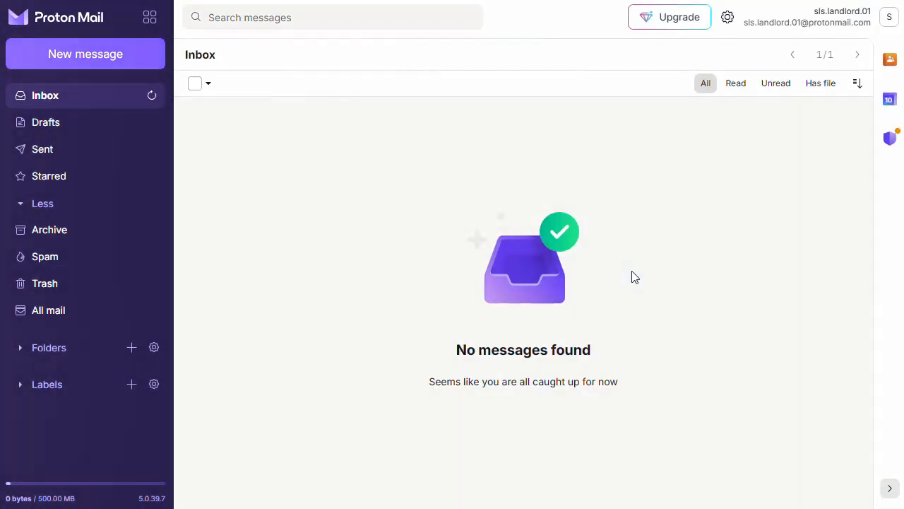
pyautogui.click(152, 96)
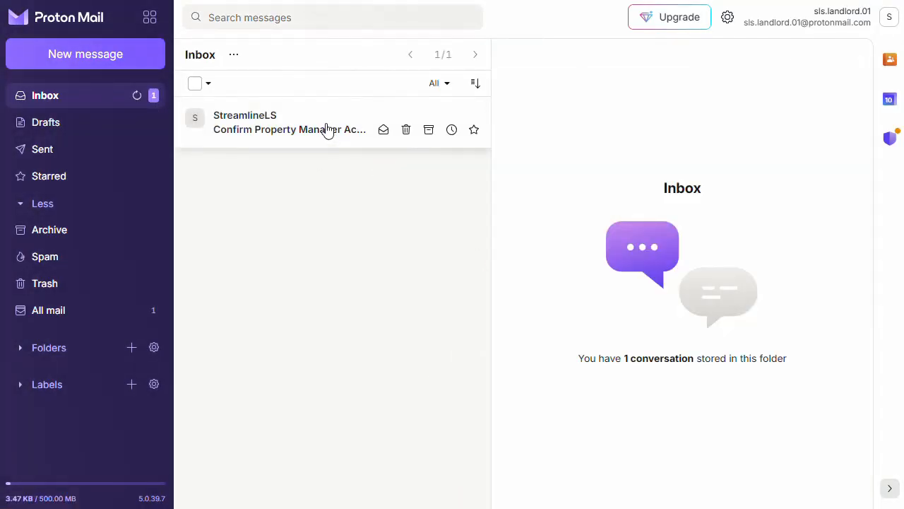
pyautogui.click(327, 132)
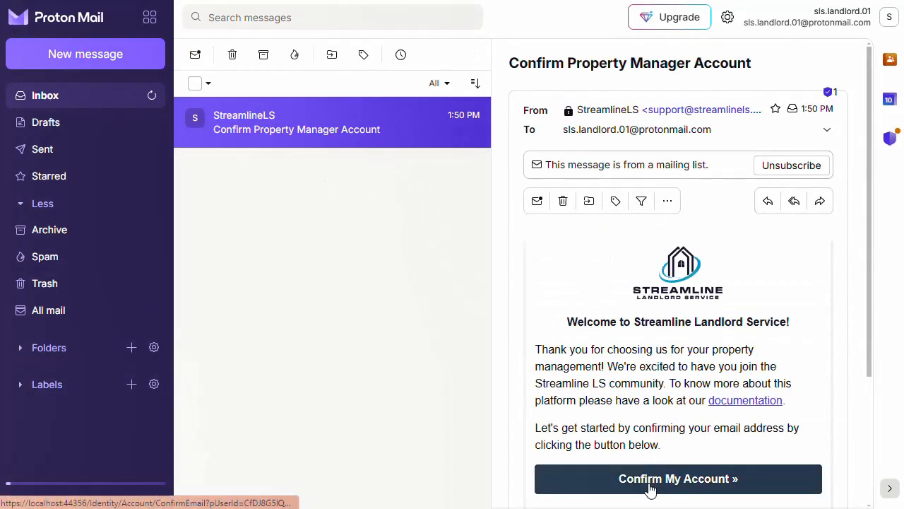
pyautogui.click(650, 479)
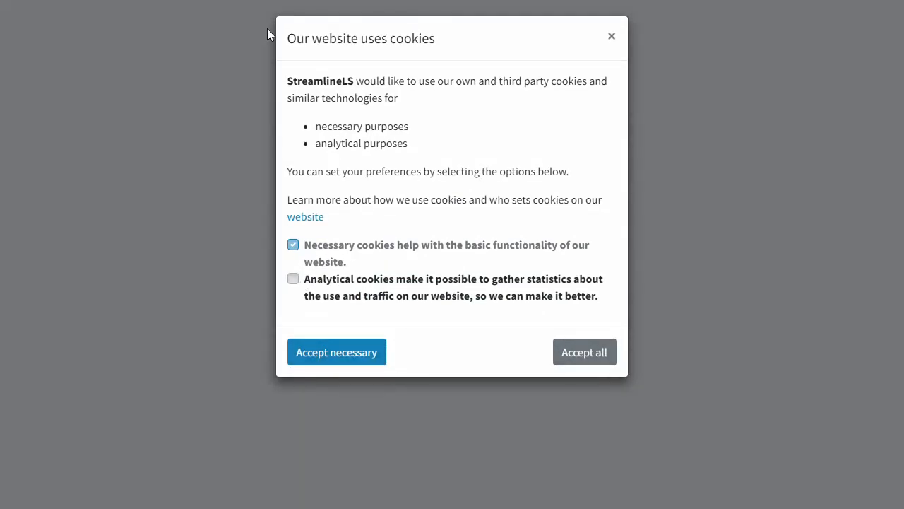
# - Accept all cookies and delete the confirmation email
pyautogui.click(293, 279)
pyautogui.click(595, 349)
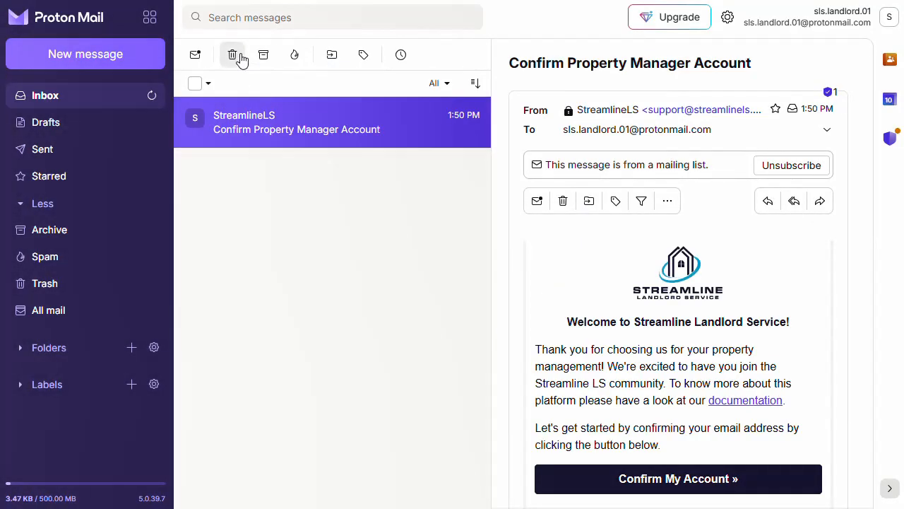
pyautogui.click(235, 55)
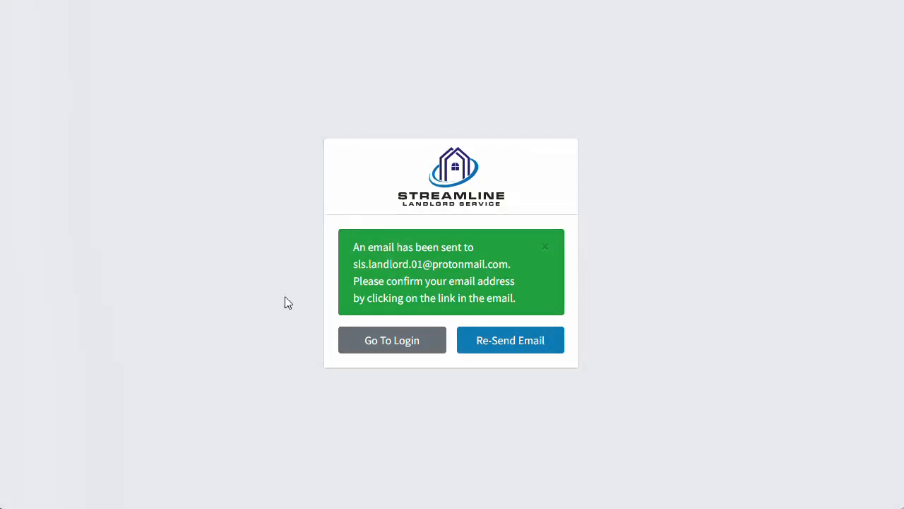
# - Sign in to StreamlineLS with the landlord's e-mail address and password
pyautogui.click(386, 346)
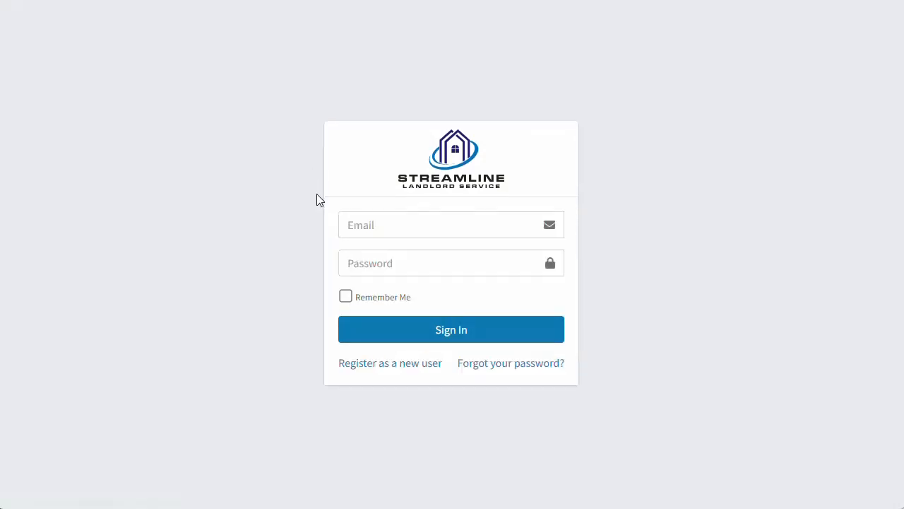
pyautogui.click(375, 225)
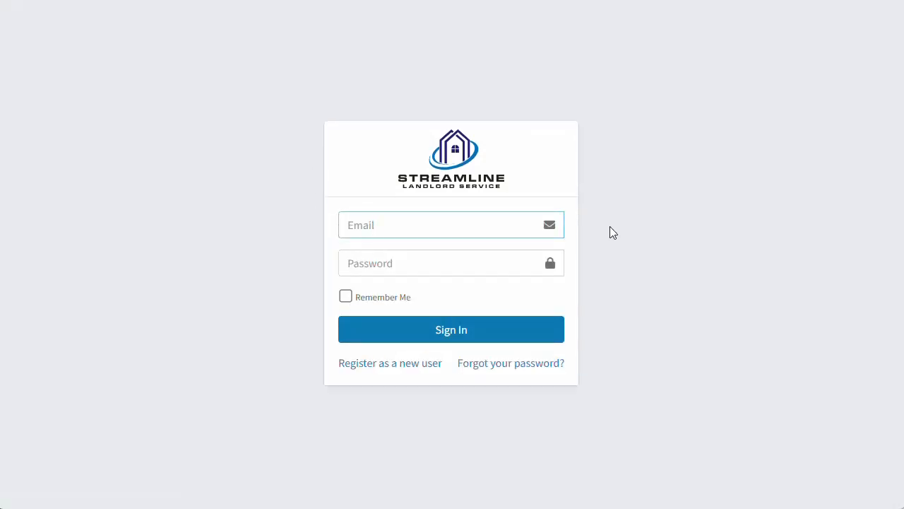
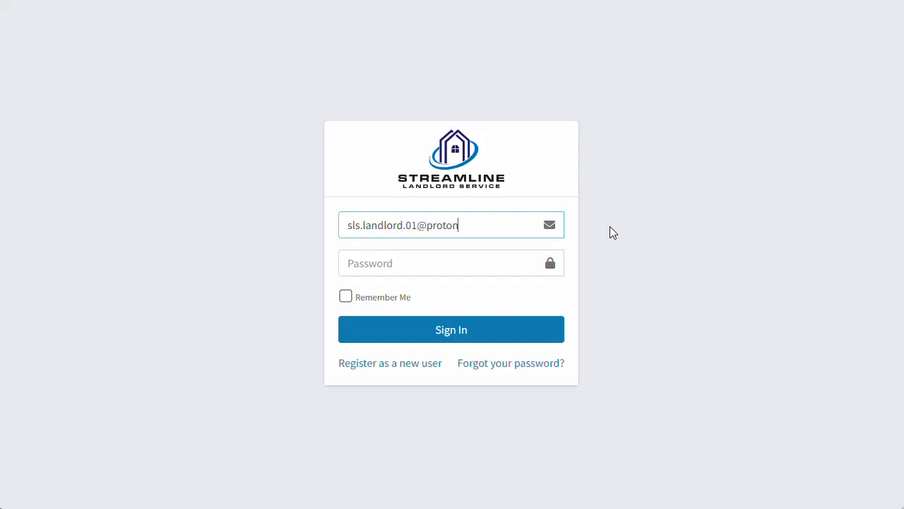
pyautogui.press('Tab')
pyautogui.write('••')
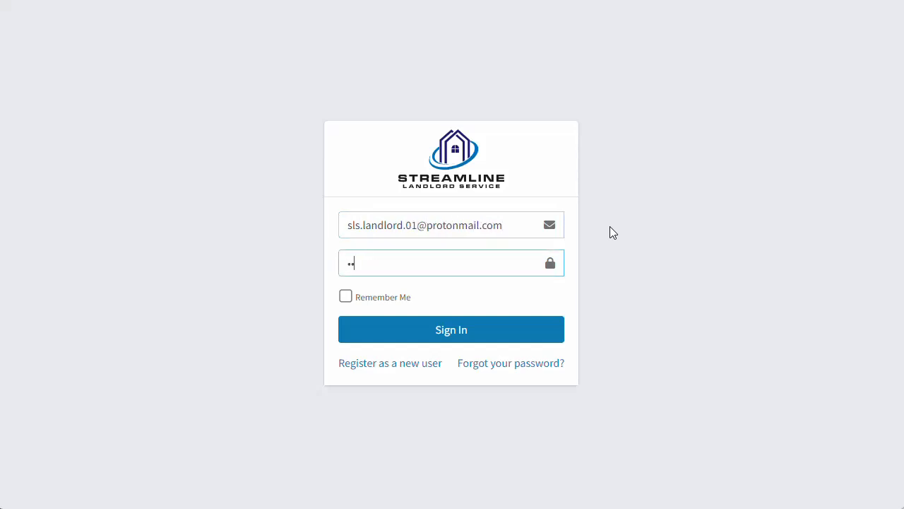
pyautogui.write('•••••••••')
pyautogui.click(537, 335)
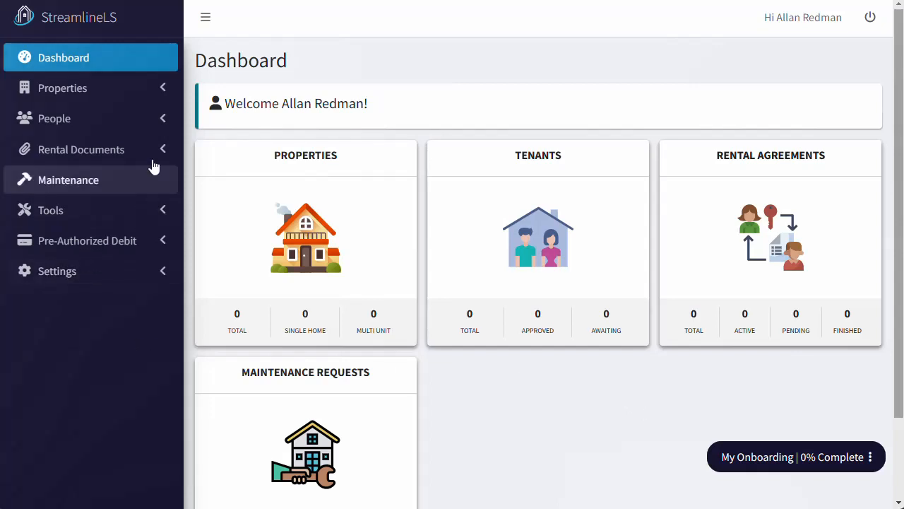
# - From People > Team Members in the sidebar, open the Add Team Member form
pyautogui.click(167, 120)
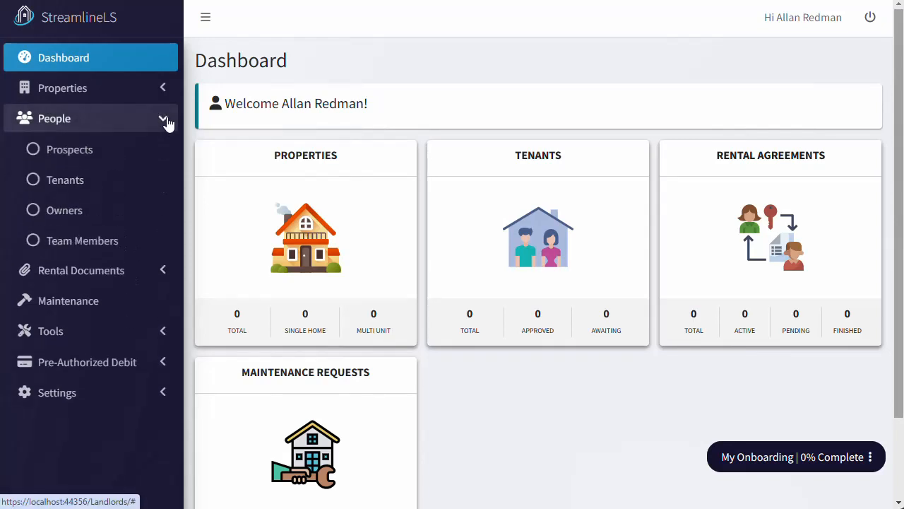
pyautogui.click(144, 246)
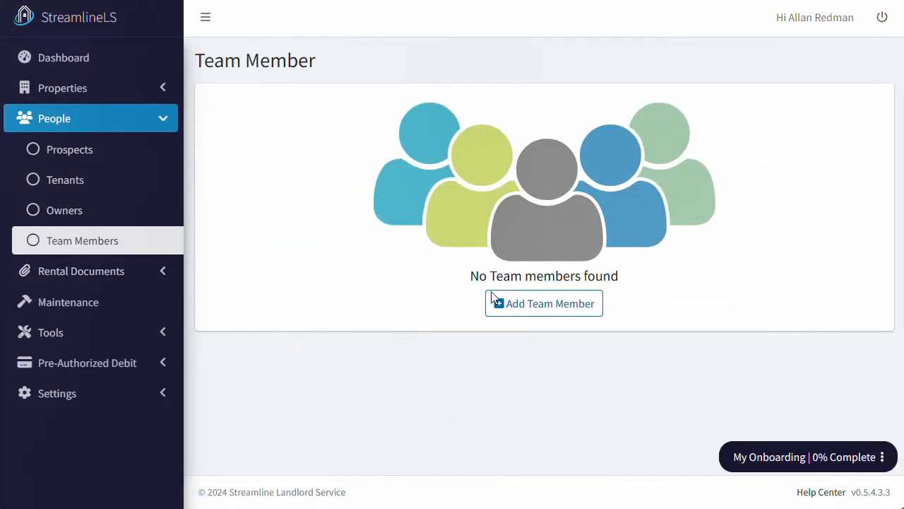
pyautogui.click(537, 305)
# - Save a new team member with their first name, last name and e-mail address
pyautogui.click(379, 167)
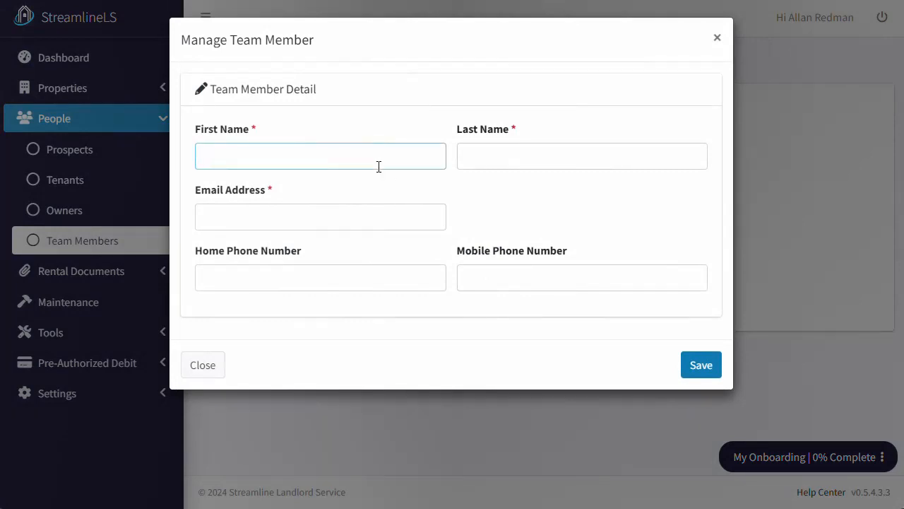
pyautogui.press('Tab')
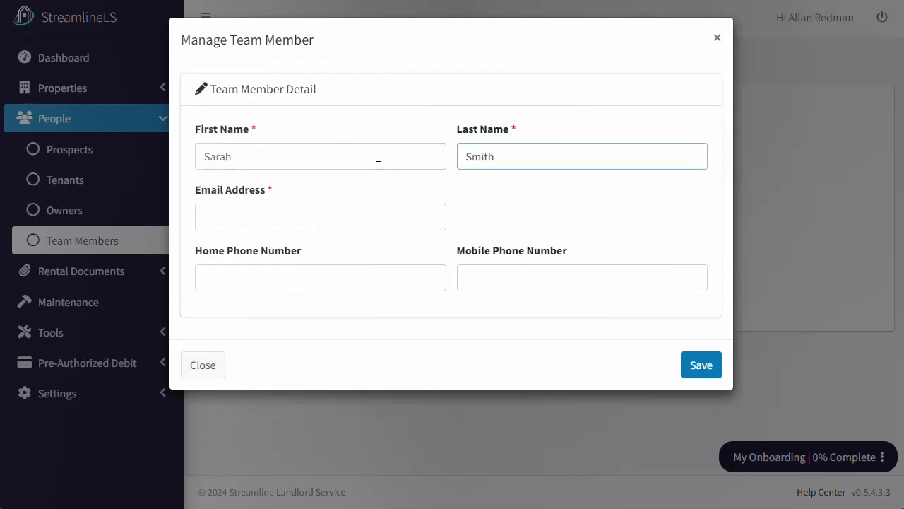
pyautogui.press('Tab')
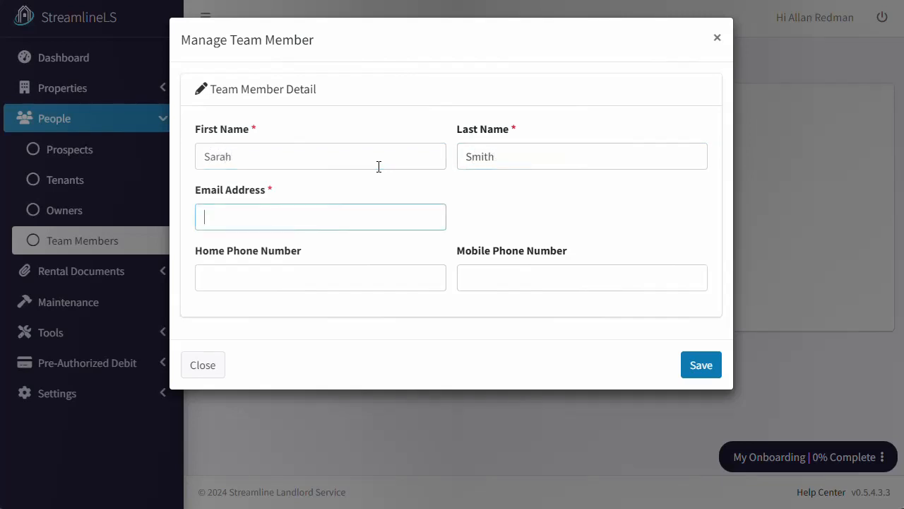
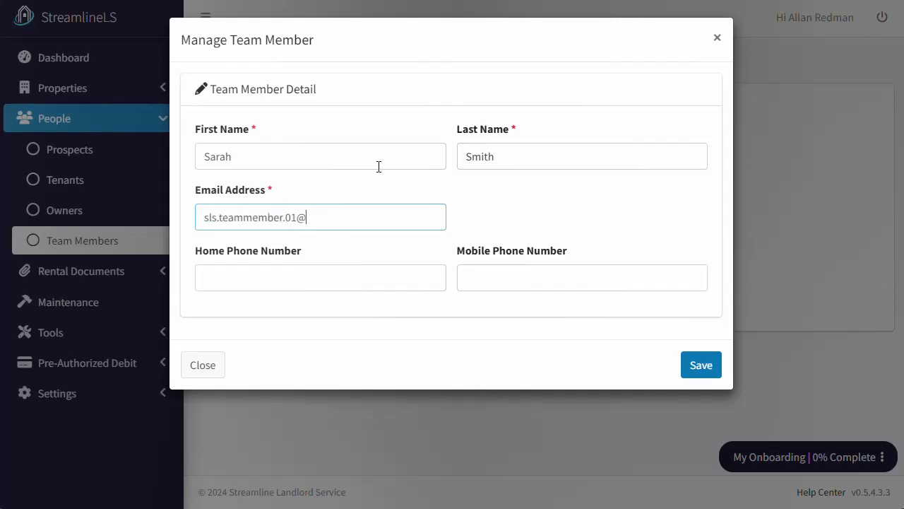
pyautogui.click(717, 366)
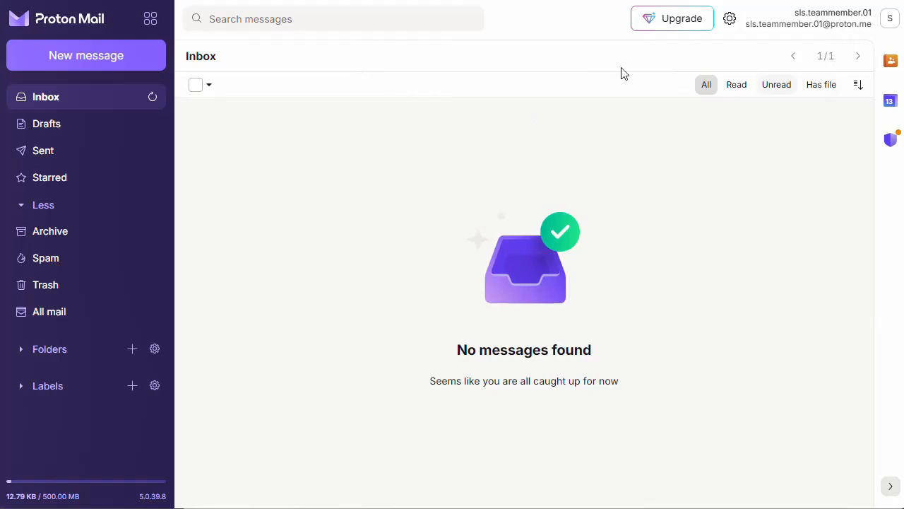
# - Refresh the team member's inbox, open the StreamlineLS invitation email and scroll through it
pyautogui.click(150, 99)
pyautogui.click(343, 127)
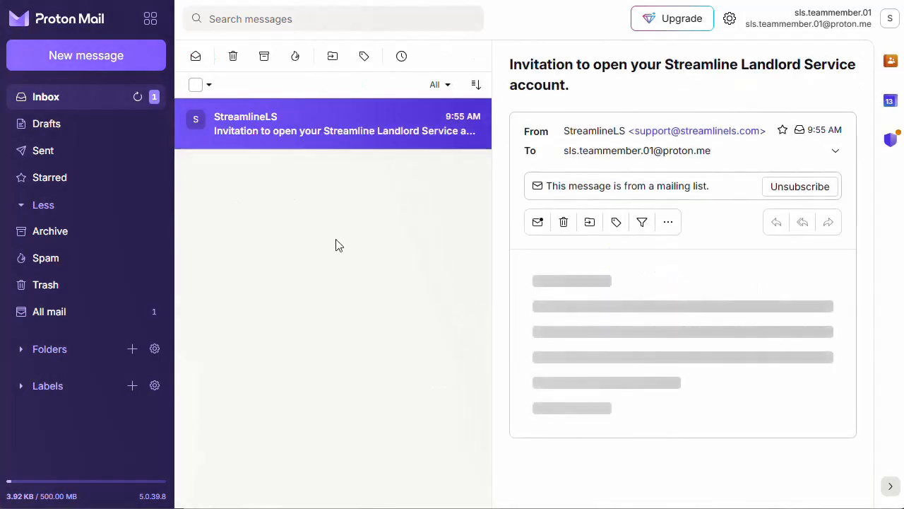
pyautogui.scroll(-2, 750, 408)
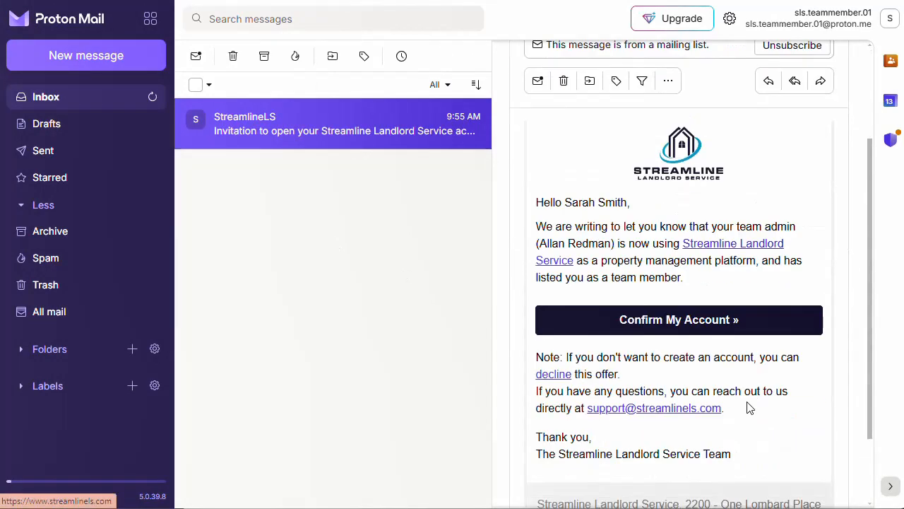
# - From the invitation, enter and confirm the team member's password, accept the terms, and save
pyautogui.click(738, 324)
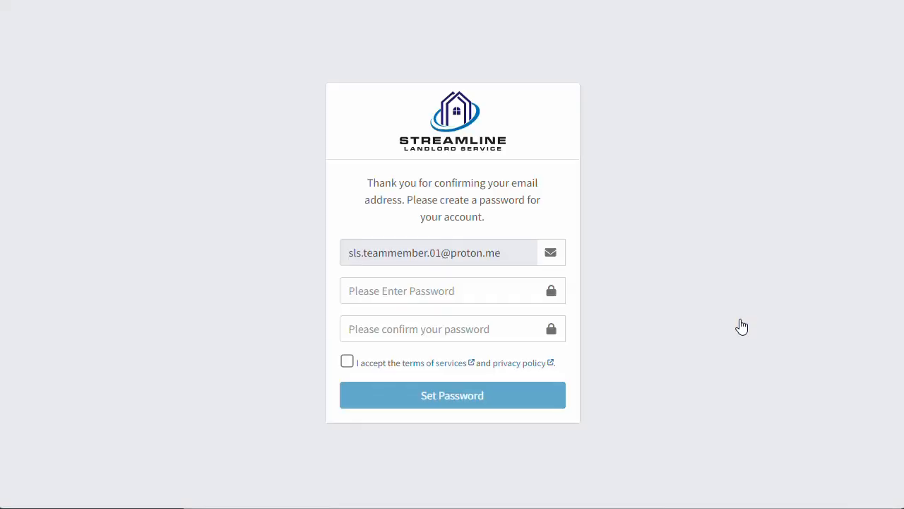
pyautogui.click(419, 290)
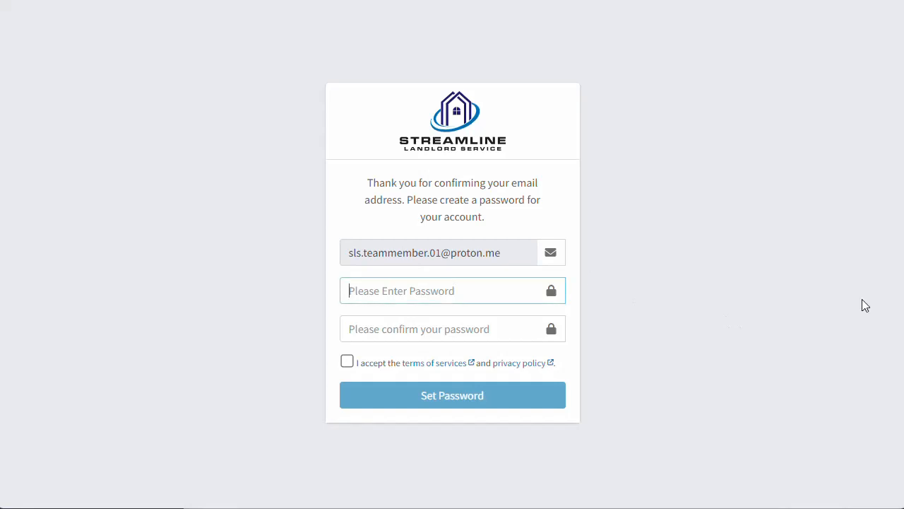
pyautogui.write('••••••')
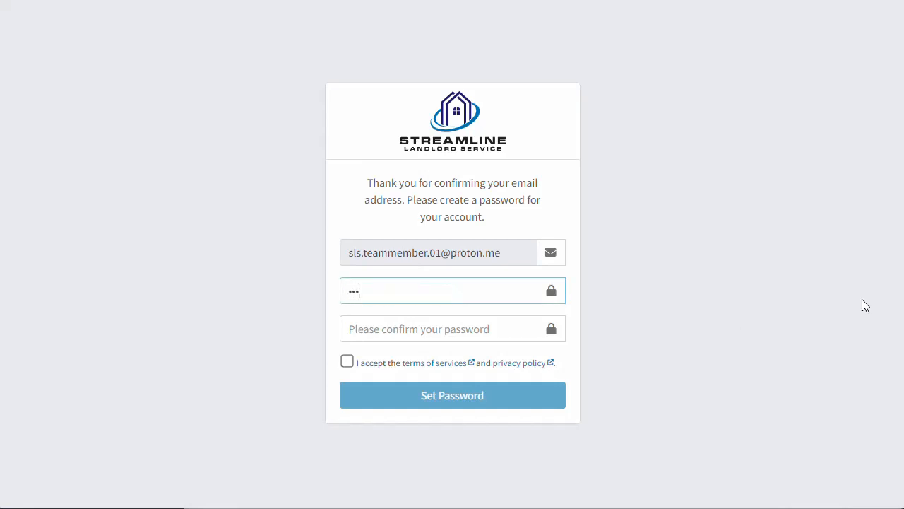
pyautogui.write('••••••')
pyautogui.press('Tab')
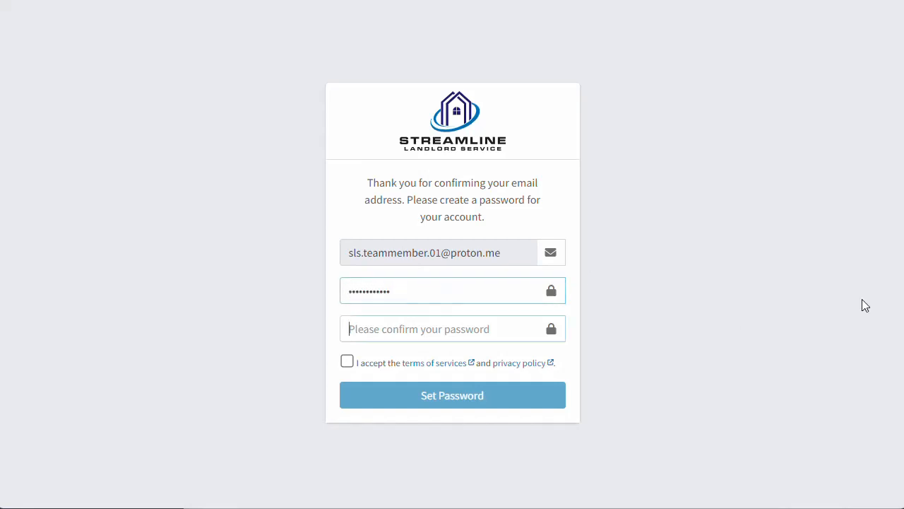
pyautogui.write('•••••••••')
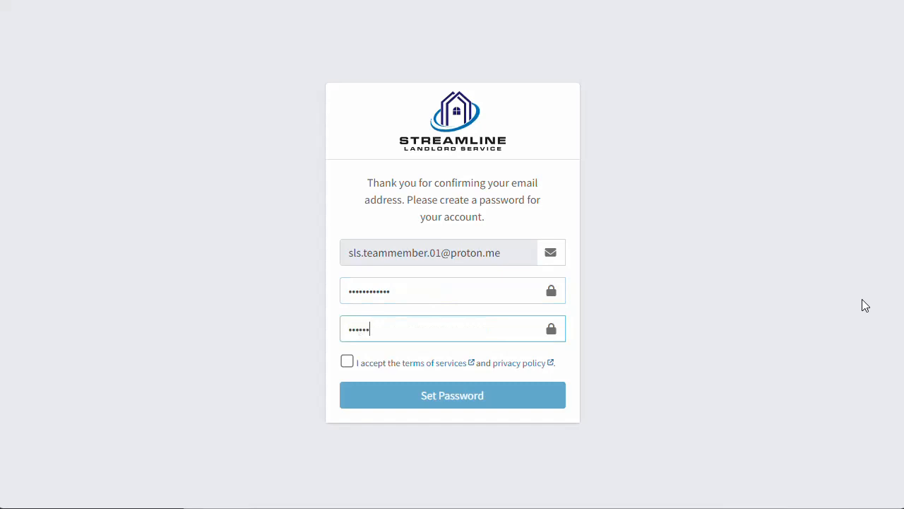
pyautogui.write('•••')
pyautogui.click(371, 366)
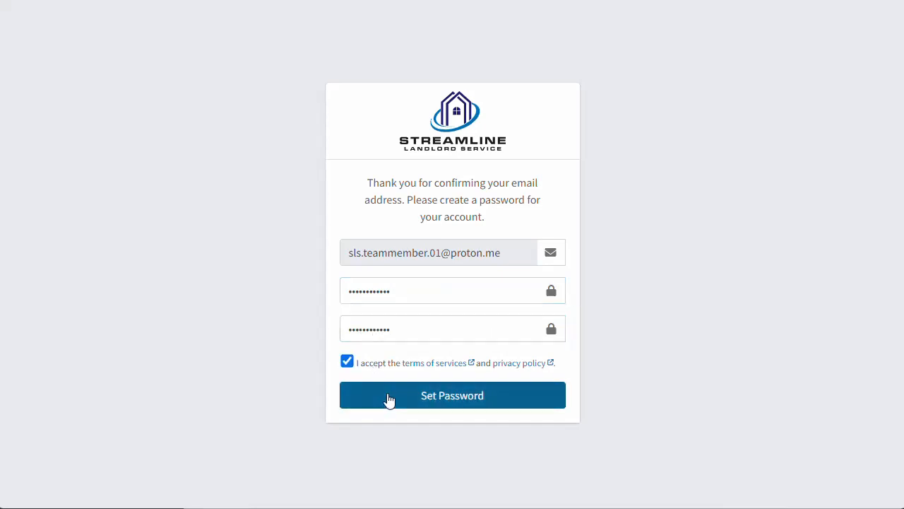
pyautogui.click(388, 398)
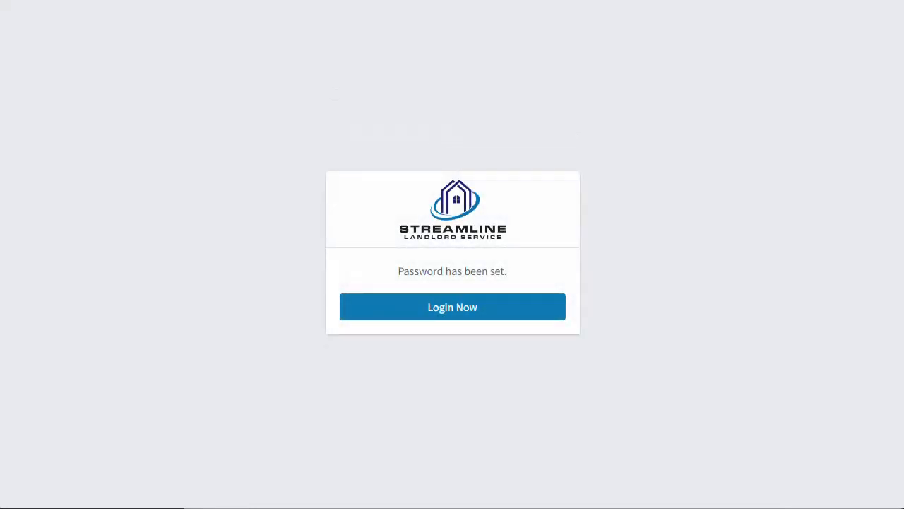
# - Trash the invitation email and the 'New password created' notice from the inbox
pyautogui.click(396, 1)
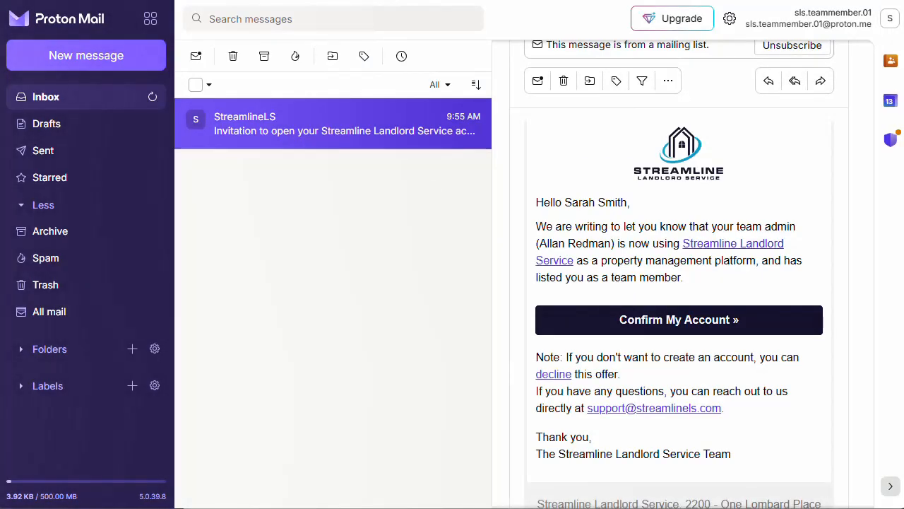
pyautogui.click(235, 60)
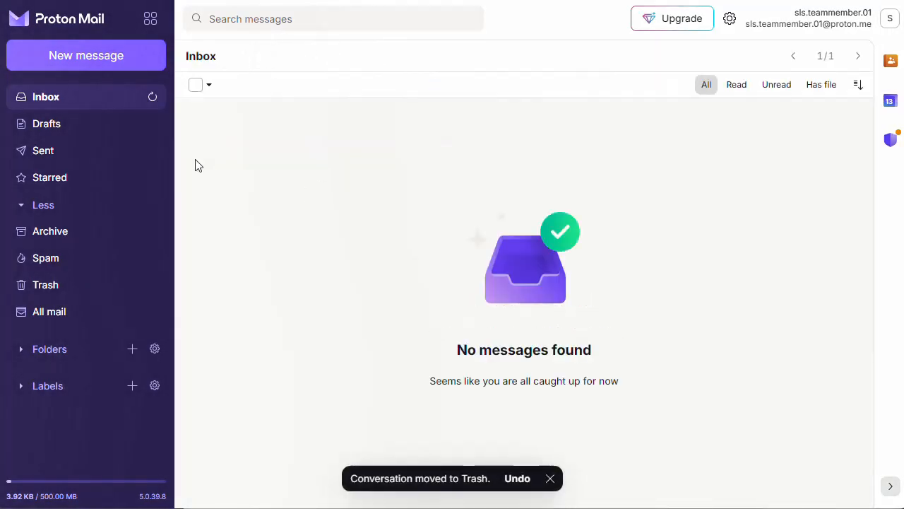
pyautogui.click(152, 99)
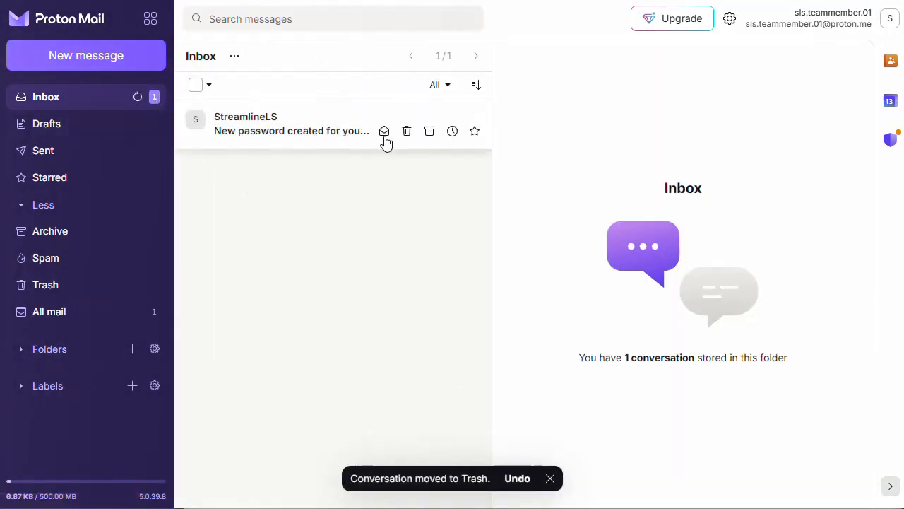
pyautogui.click(197, 85)
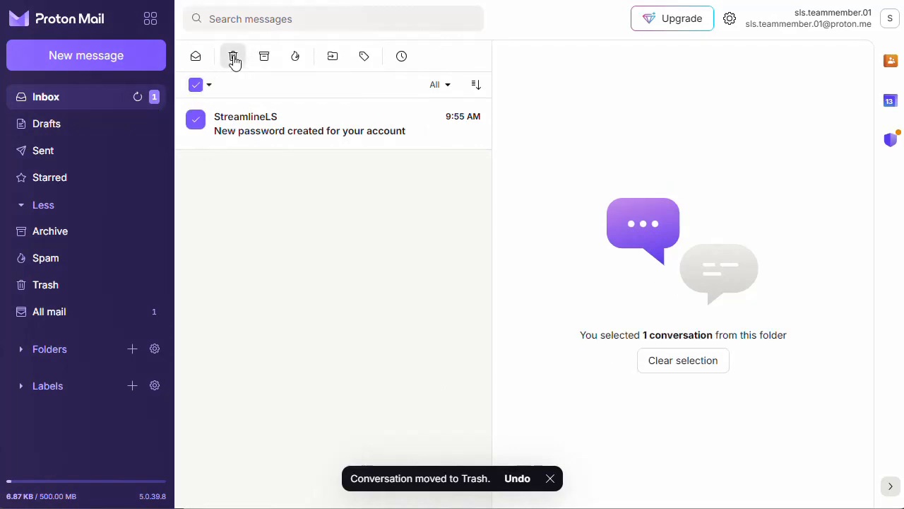
pyautogui.click(234, 59)
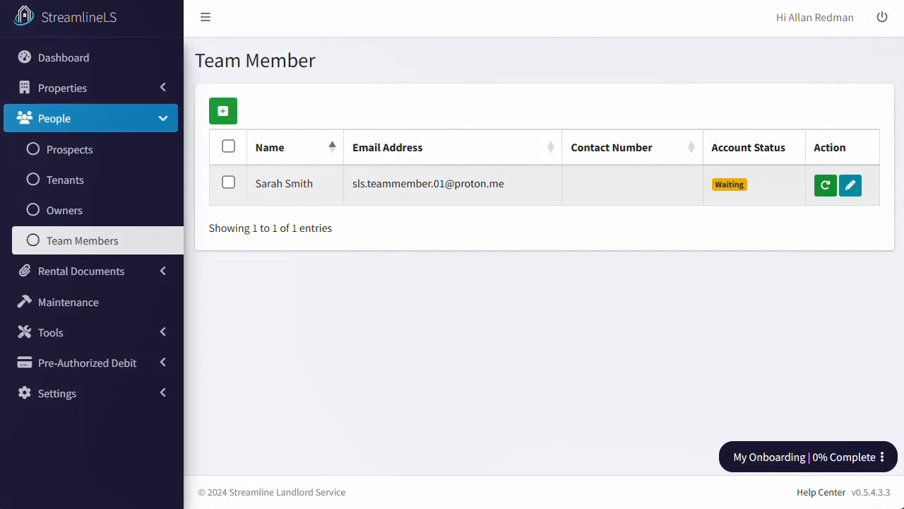
# - Reload Team Members to see the Confirmed status, copy the member's e-mail, and log out
pyautogui.press('F5')
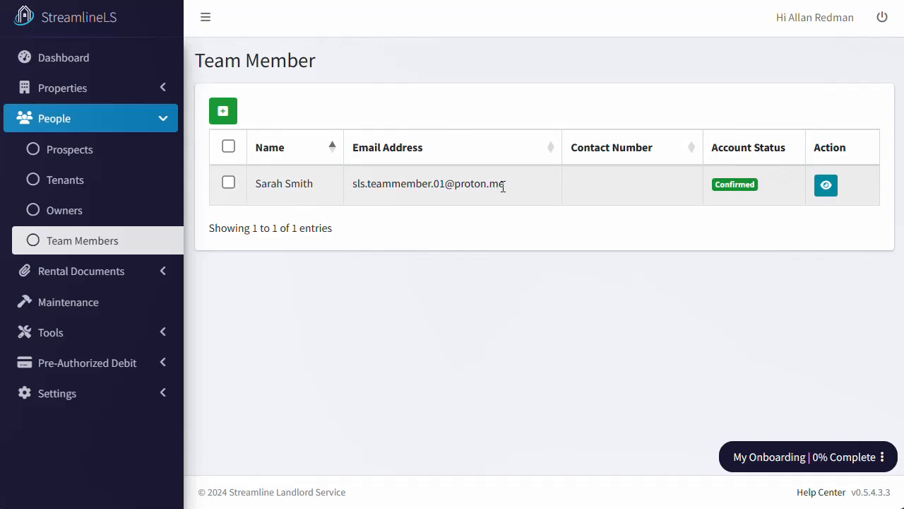
pyautogui.moveTo(505, 187); pyautogui.dragTo(355, 197)
pyautogui.hotkey('ctrl', 'c')
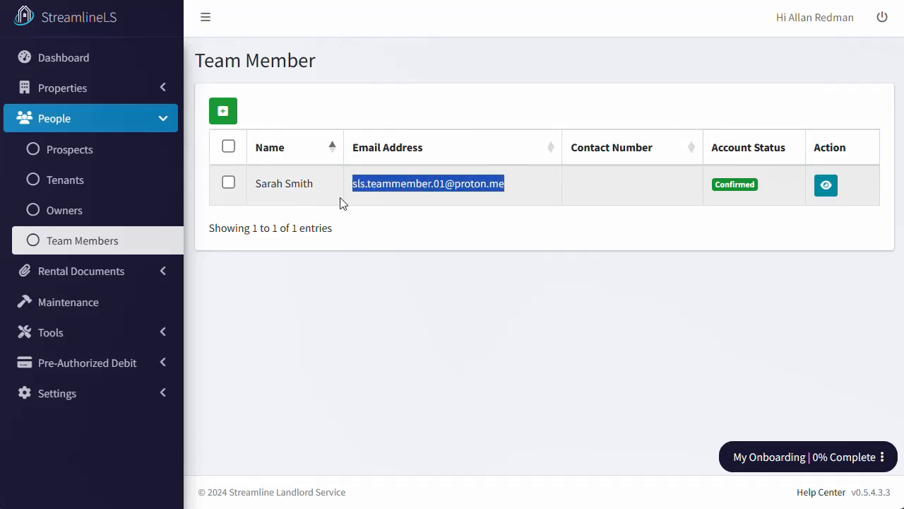
pyautogui.click(882, 21)
# - Sign in as the team member using the pasted e-mail and their password
pyautogui.click(452, 234)
pyautogui.hotkey('ctrl', 'v')
pyautogui.click(445, 259)
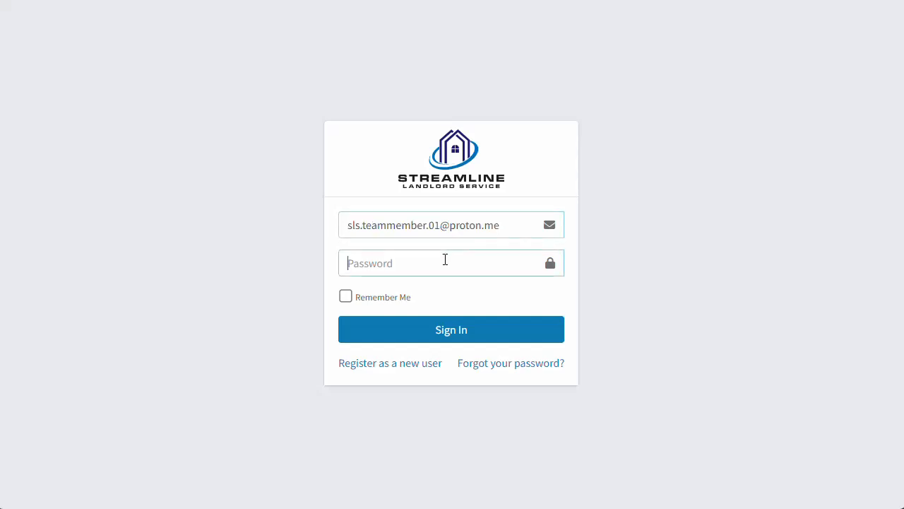
pyautogui.write('••••••••••••')
pyautogui.press('Return')
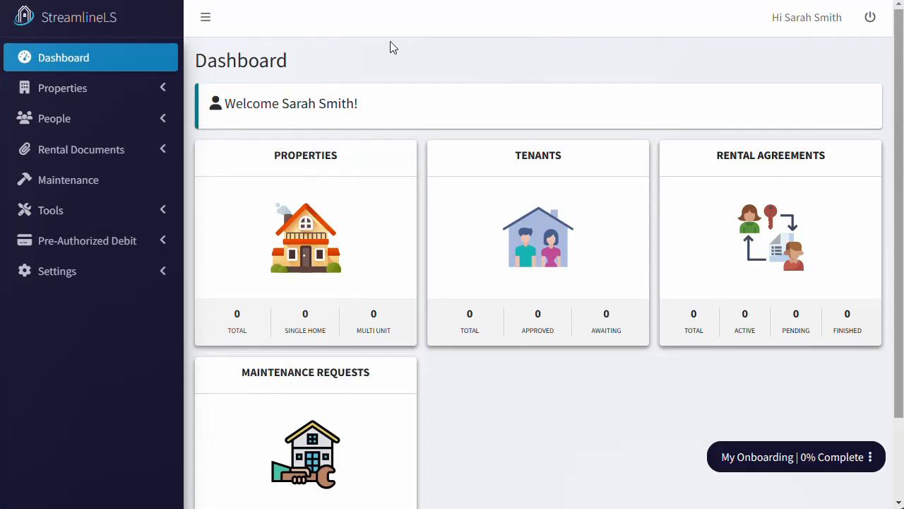
pyautogui.click(162, 123)
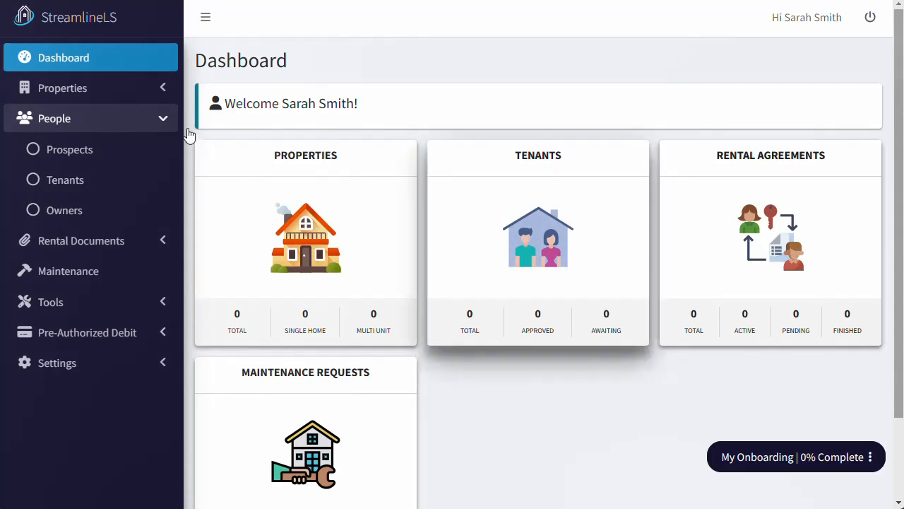
pyautogui.click(162, 120)
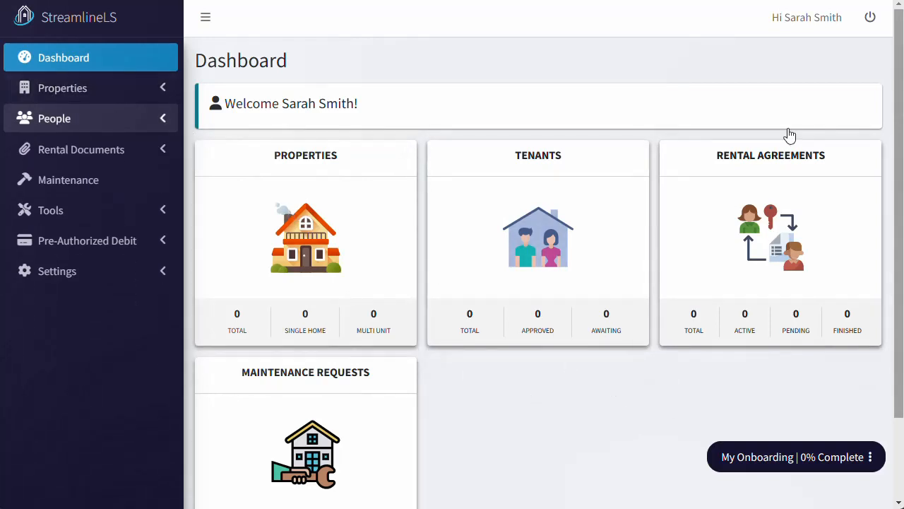
# - Sign out of the team member account and sign back in with the landlord's e-mail and password
pyautogui.click(870, 25)
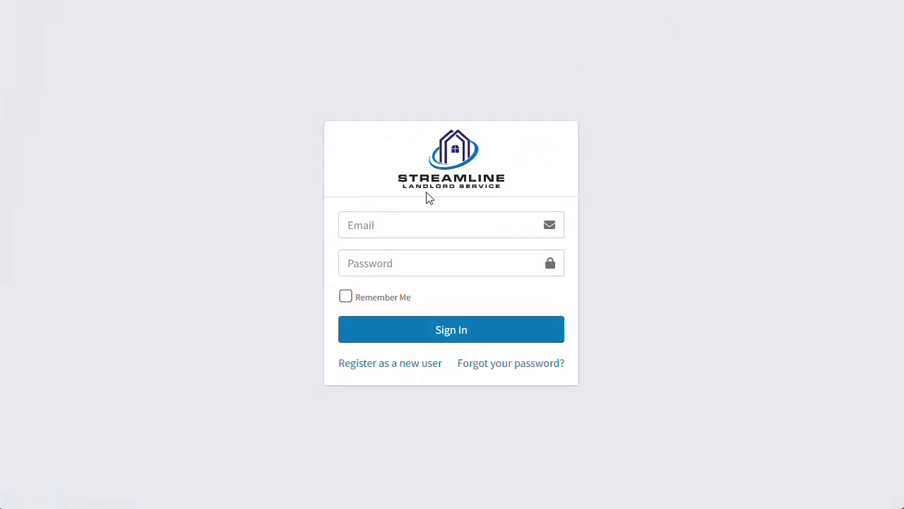
pyautogui.click(403, 223)
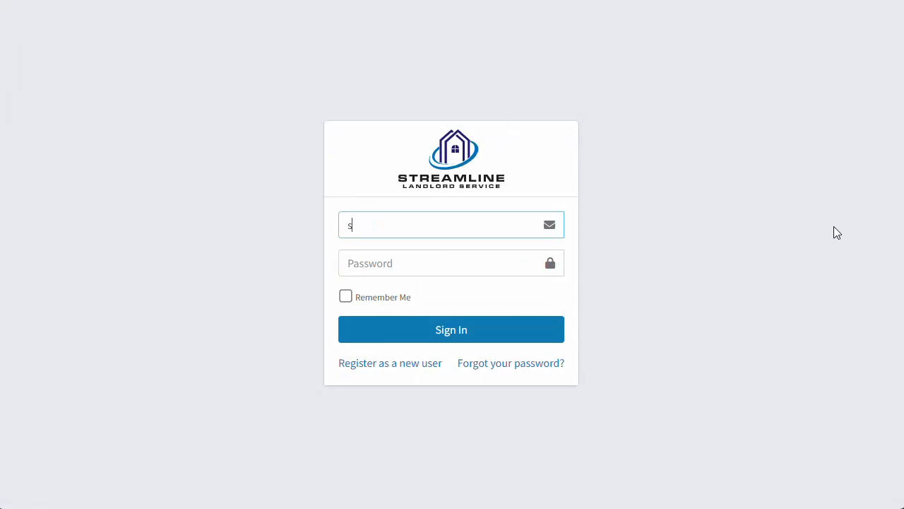
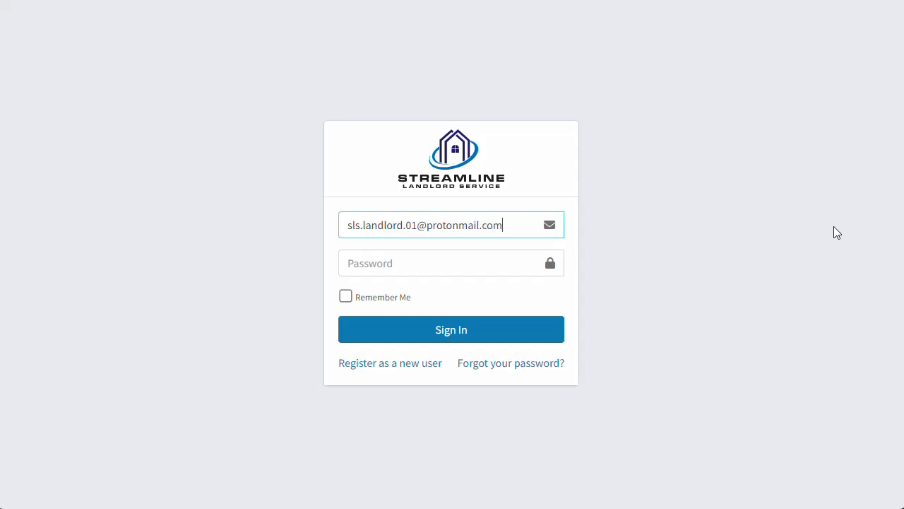
pyautogui.press('Tab')
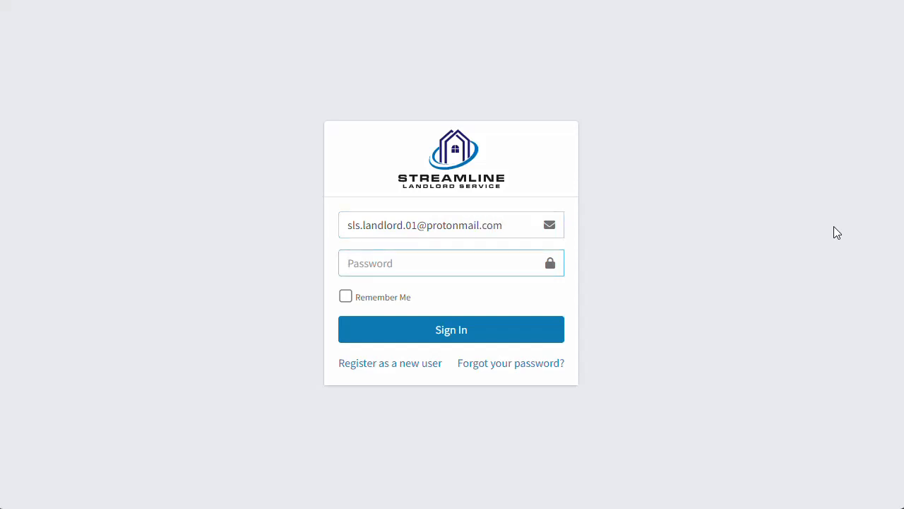
pyautogui.write('••••••••••')
pyautogui.press('Return')
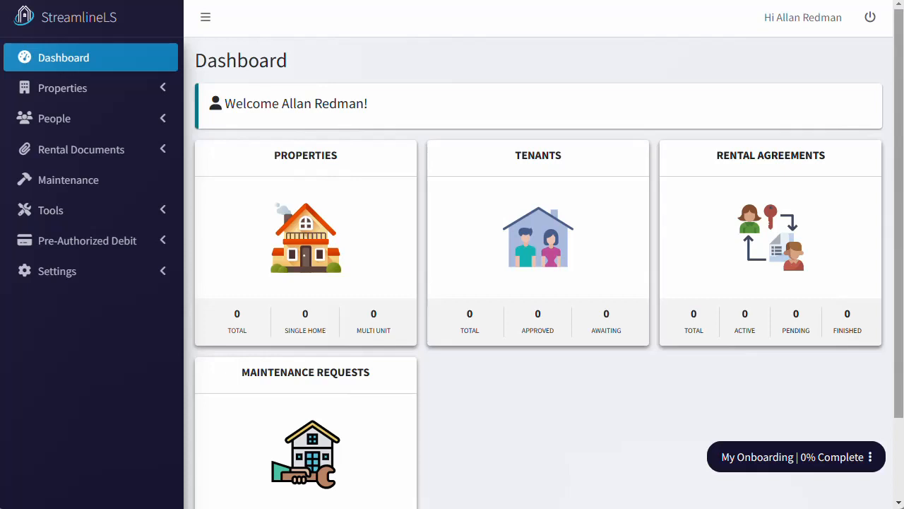
# - Under People > Prospects, create the first prospect with saved first name, last name and e-mail, and save
pyautogui.click(161, 122)
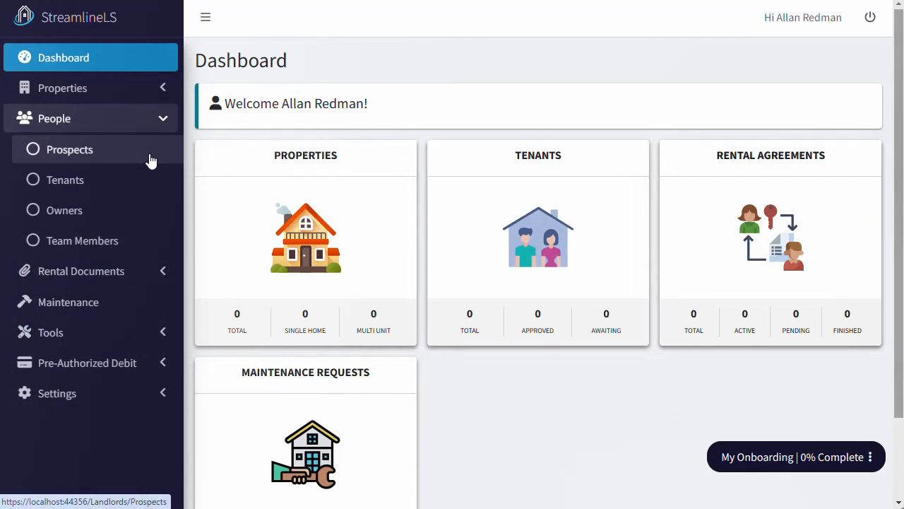
pyautogui.click(150, 160)
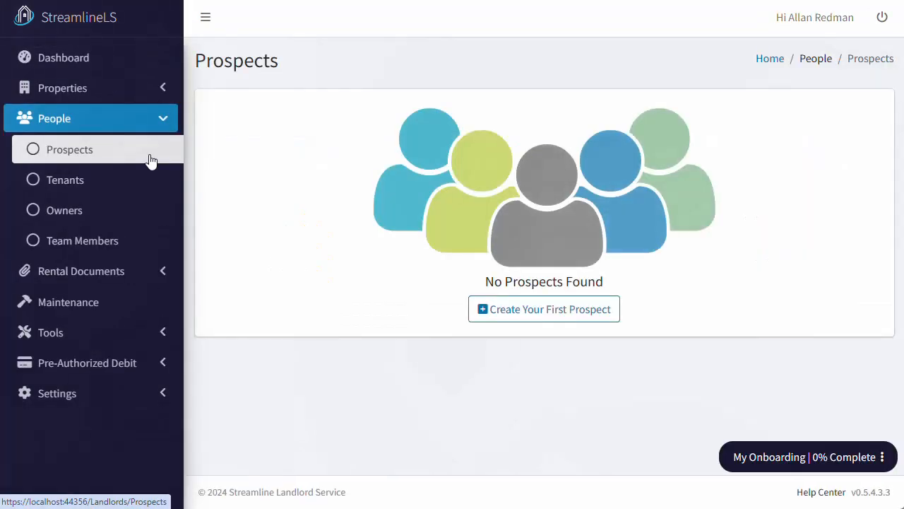
pyautogui.click(518, 309)
pyautogui.click(292, 156)
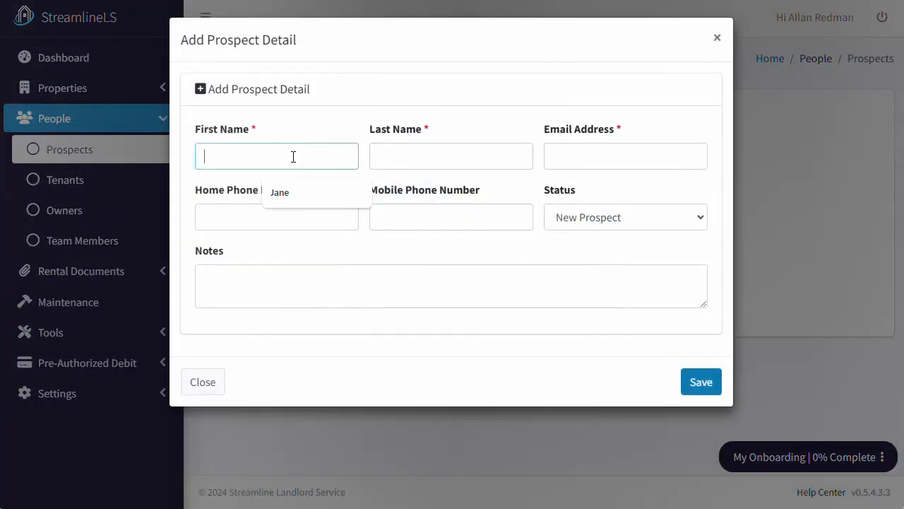
pyautogui.click(295, 200)
pyautogui.click(429, 160)
pyautogui.click(454, 193)
pyautogui.click(596, 160)
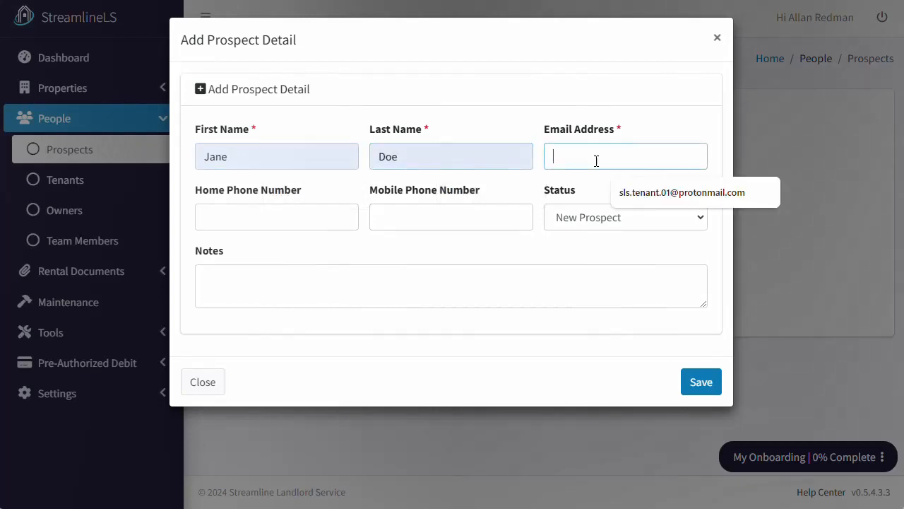
pyautogui.click(645, 191)
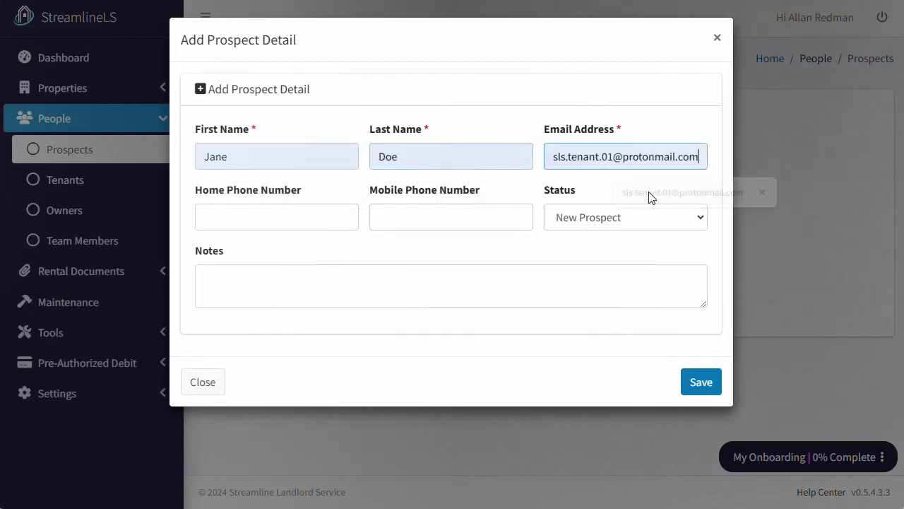
pyautogui.click(701, 382)
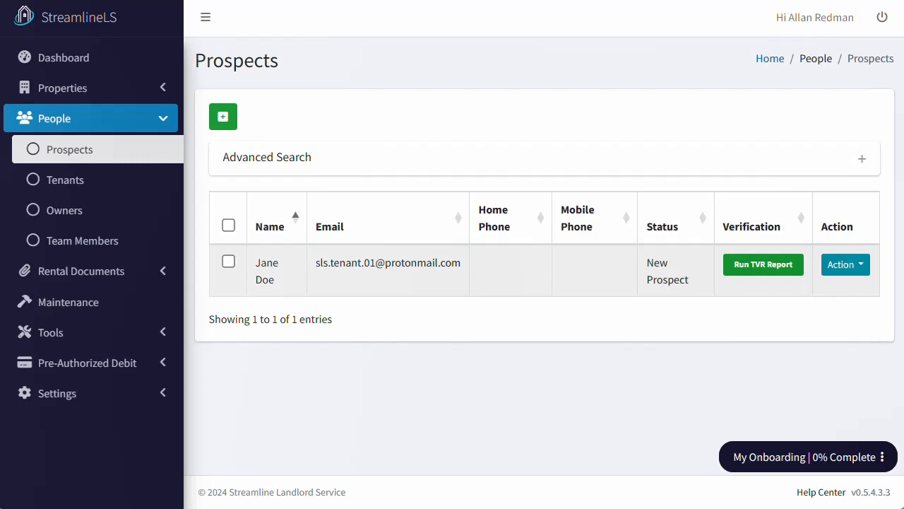
# - Start a tenant verification report for the prospect, filling the form yourself with their primary phone number
pyautogui.click(778, 267)
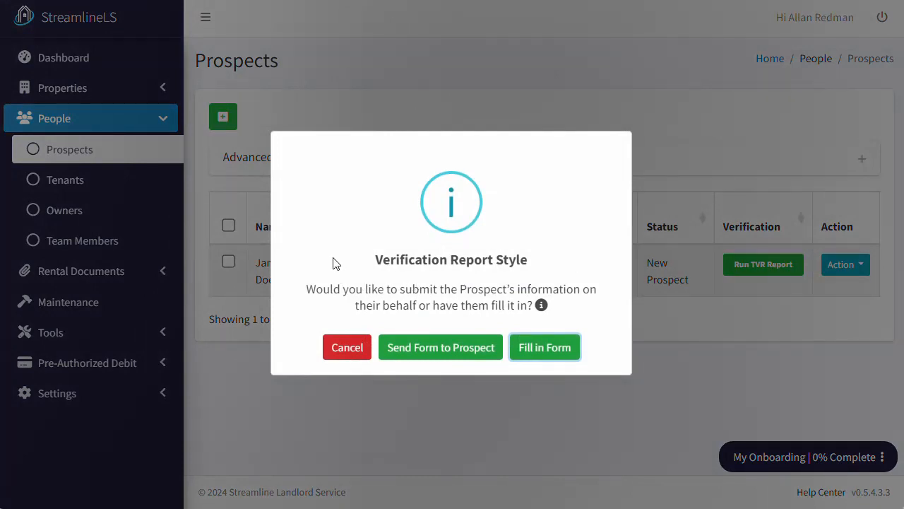
pyautogui.click(420, 348)
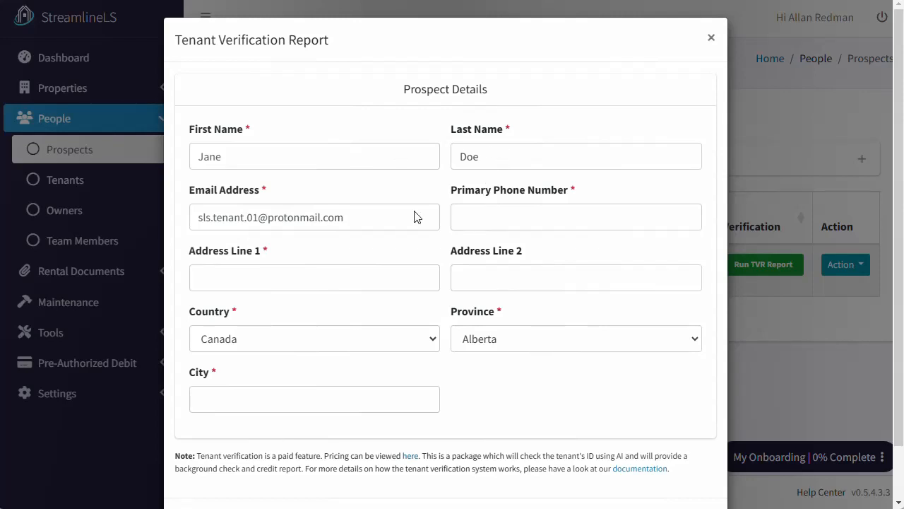
pyautogui.click(533, 217)
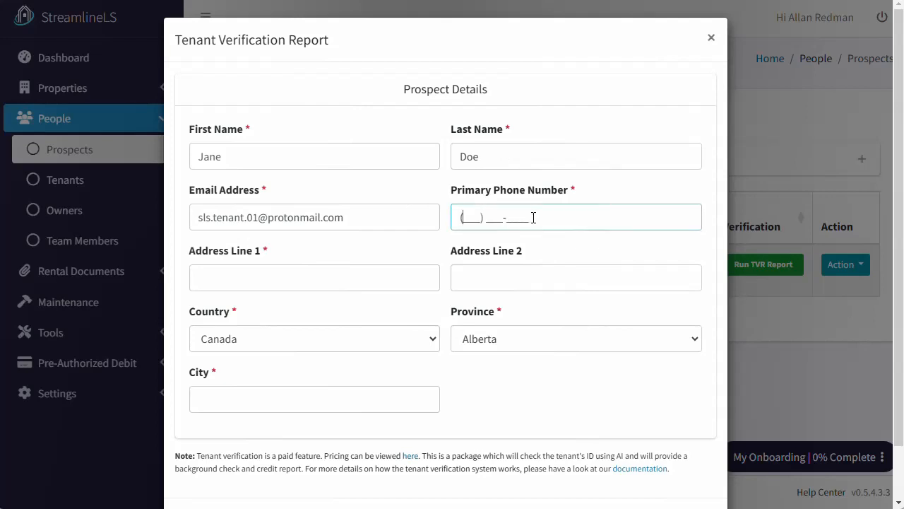
pyautogui.write('204) 123-1234')
# - Enter the prospect's street address, province Manitoba and city Winnipeg, then request to purchase the report
pyautogui.scroll(-1, 526, 217)
pyautogui.click(276, 221)
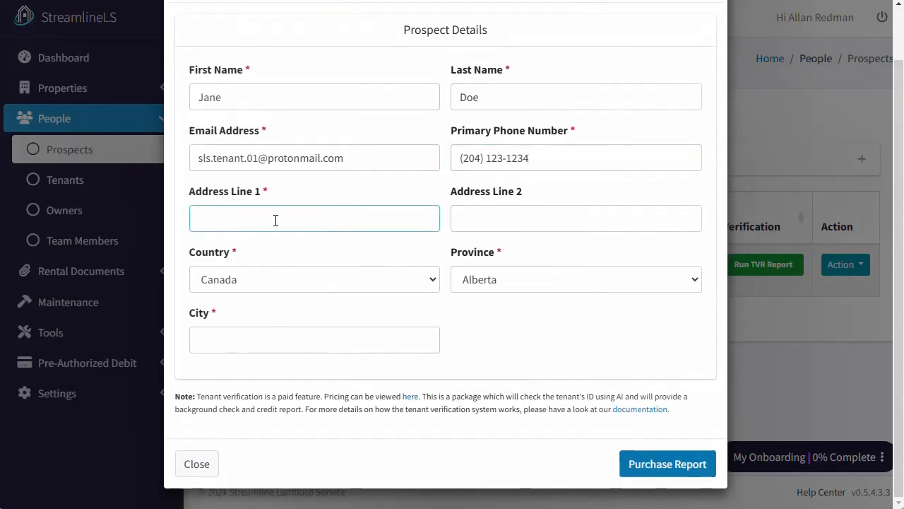
pyautogui.write('1 Main St')
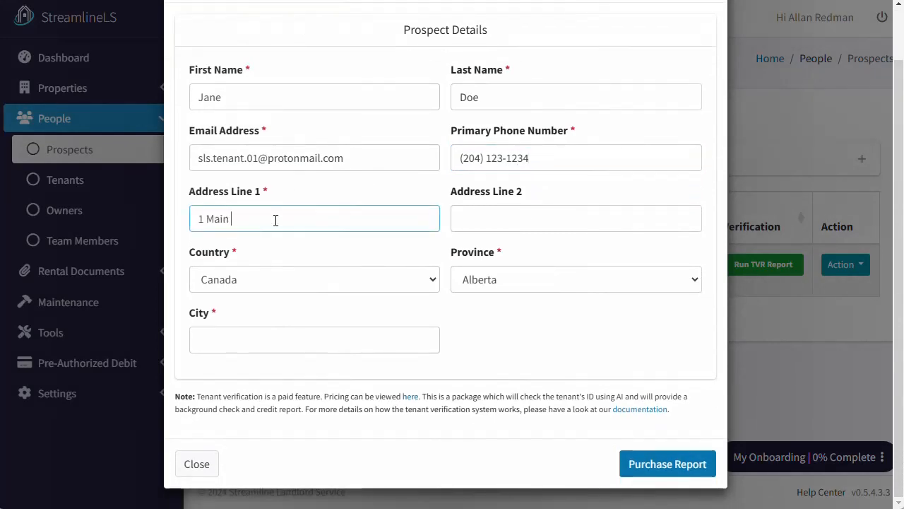
pyautogui.press('Tab')
pyautogui.press('Tab')
pyautogui.press('Tab')
pyautogui.press('m')
pyautogui.press('Tab')
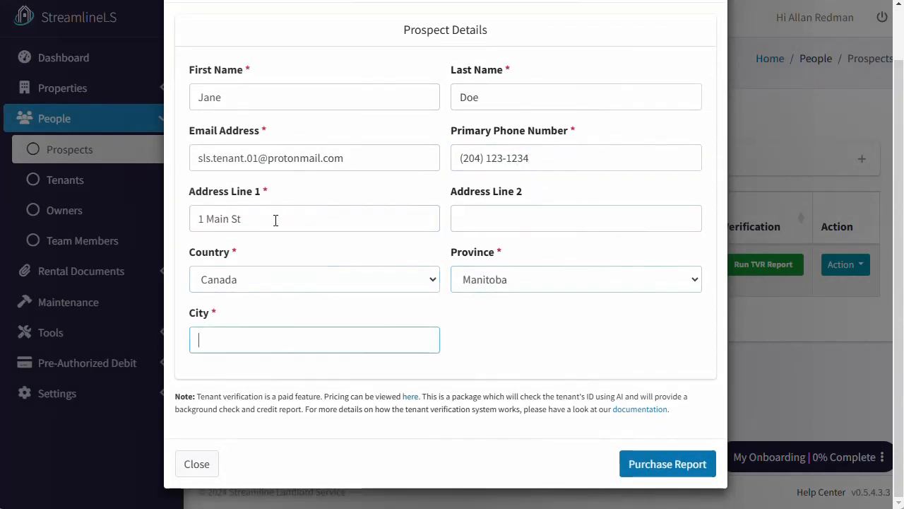
pyautogui.write('Winnipeg')
pyautogui.click(574, 332)
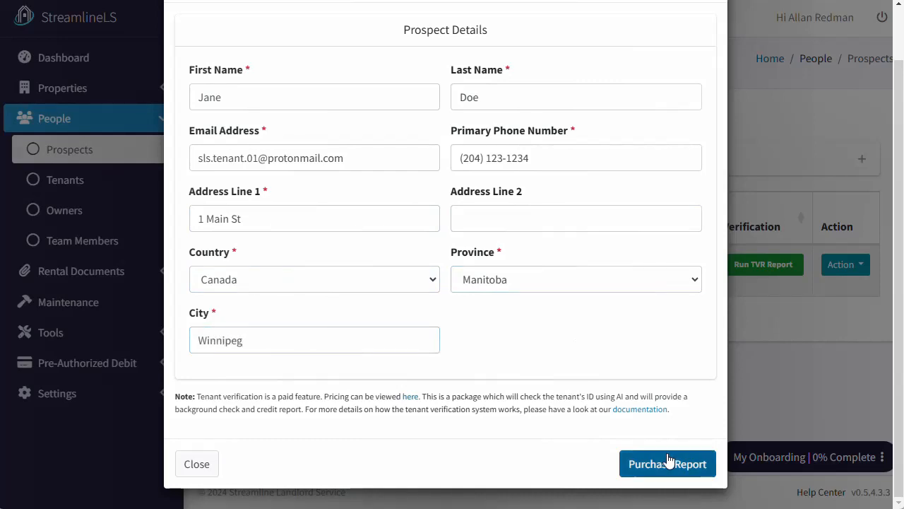
pyautogui.click(669, 463)
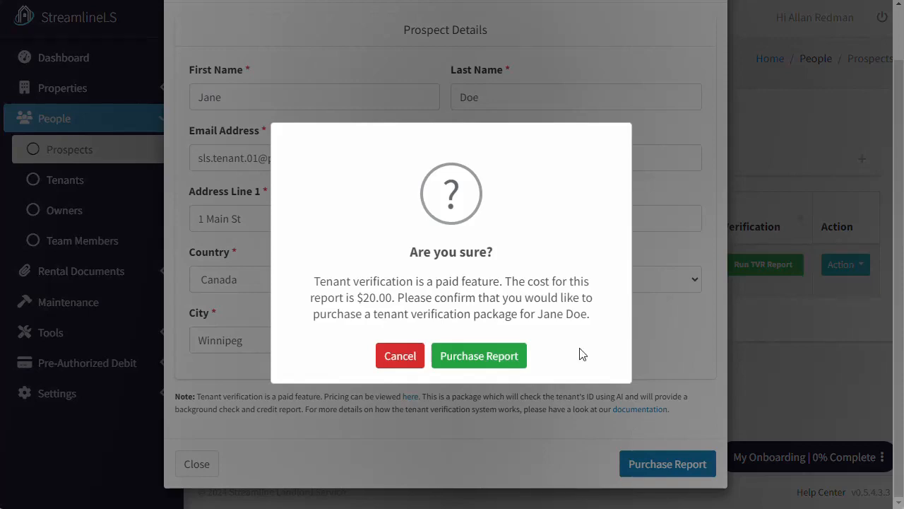
# - Confirm the $20.00 report purchase and open Certn's background screening request email in Proton Mail
pyautogui.click(504, 358)
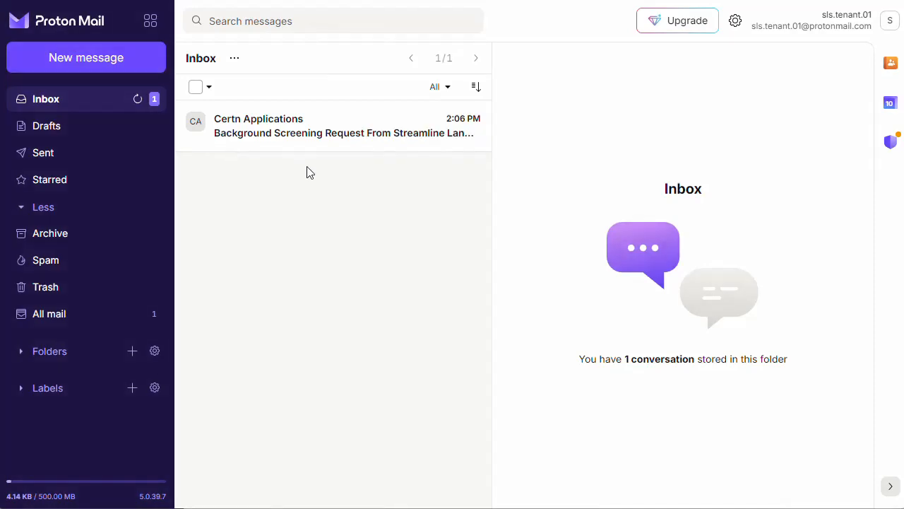
pyautogui.click(398, 135)
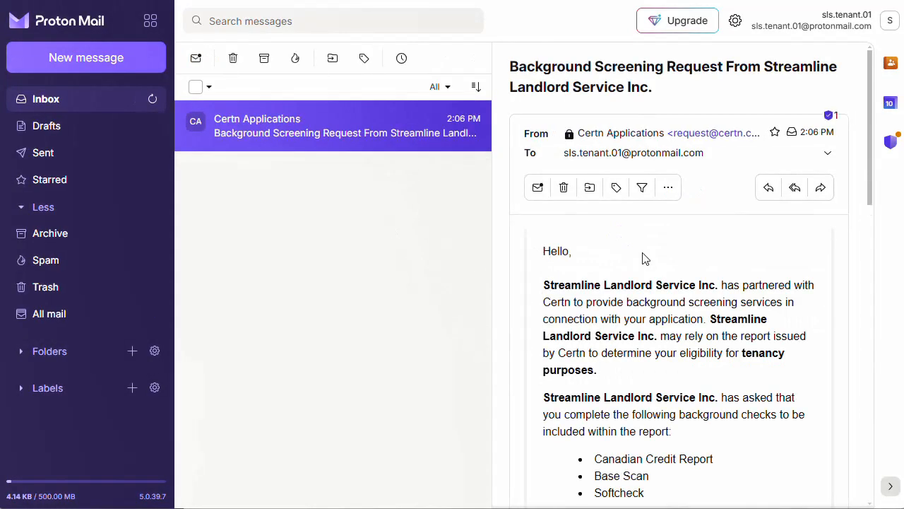
pyautogui.scroll(-3, 643, 255)
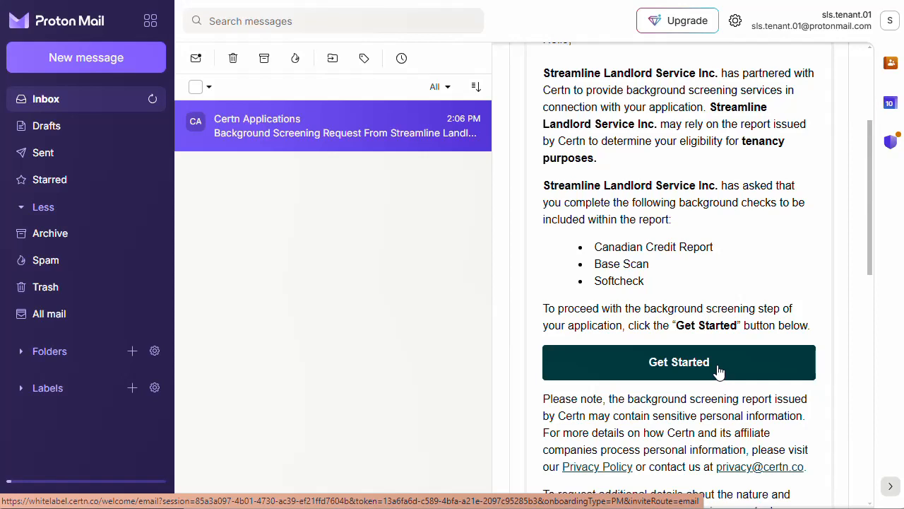
# - Start the Certn background check, confirm being over 18, accept the Privacy Policy, and continue
pyautogui.click(719, 372)
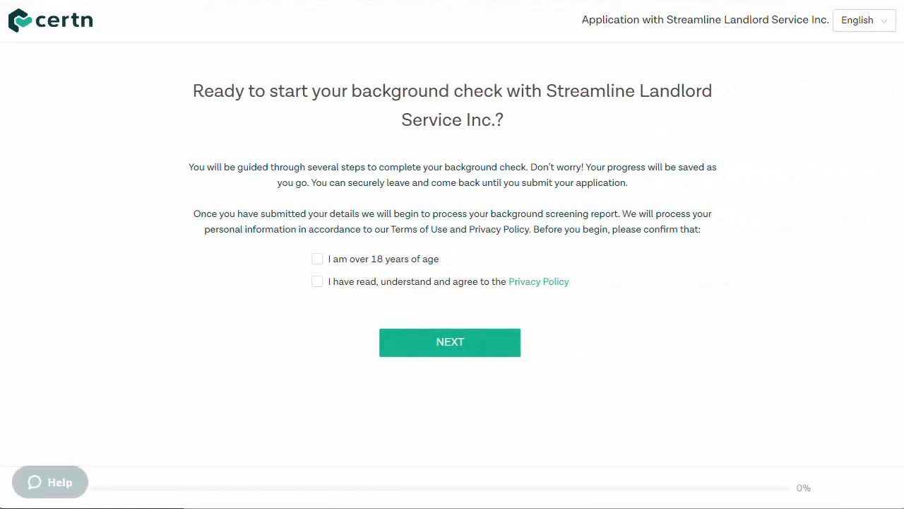
pyautogui.click(317, 260)
pyautogui.click(317, 282)
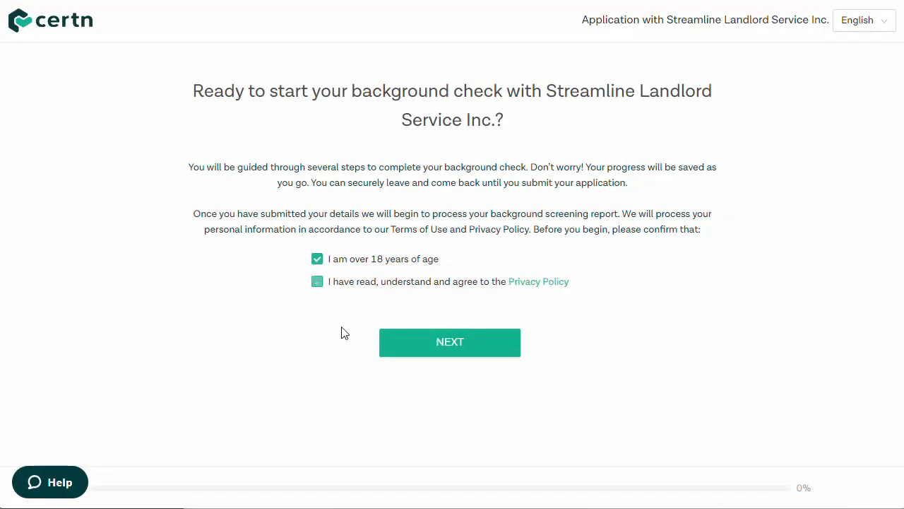
pyautogui.click(432, 344)
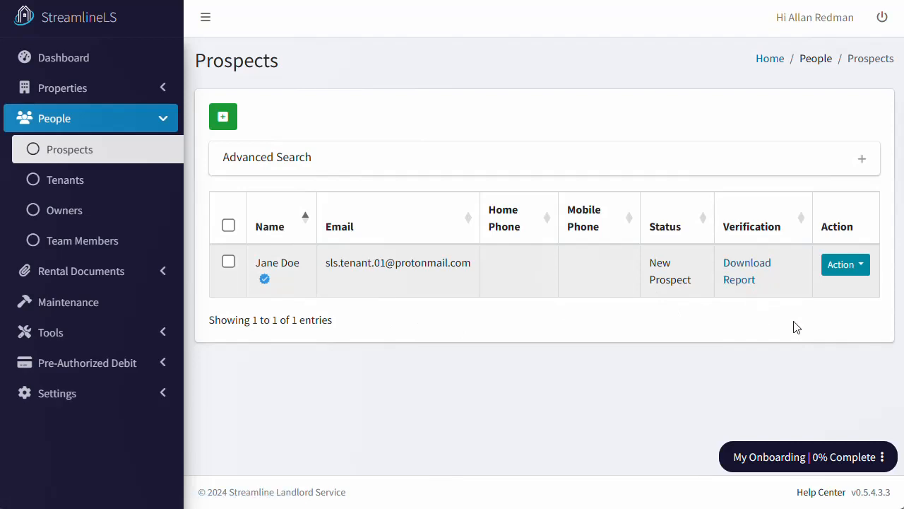
# - Open and dismiss the prospect's Action menu, then go to the Tenants list
pyautogui.click(861, 273)
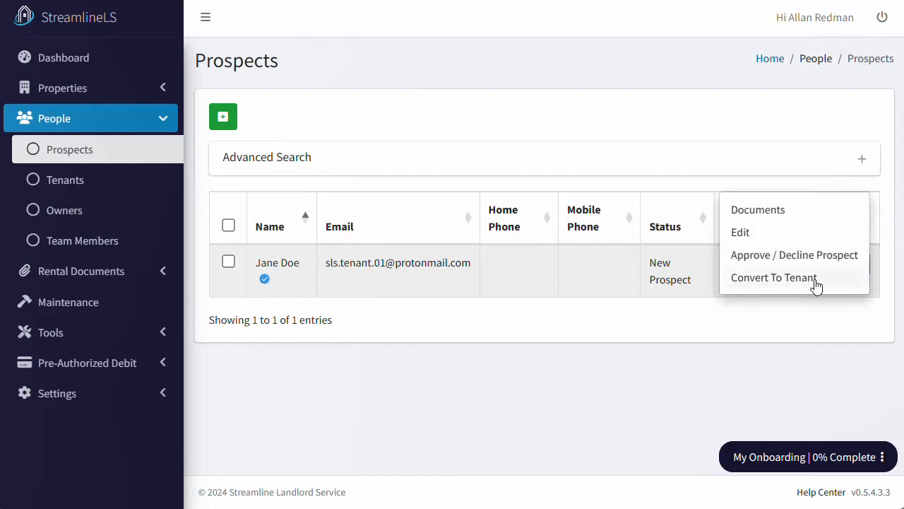
pyautogui.click(826, 380)
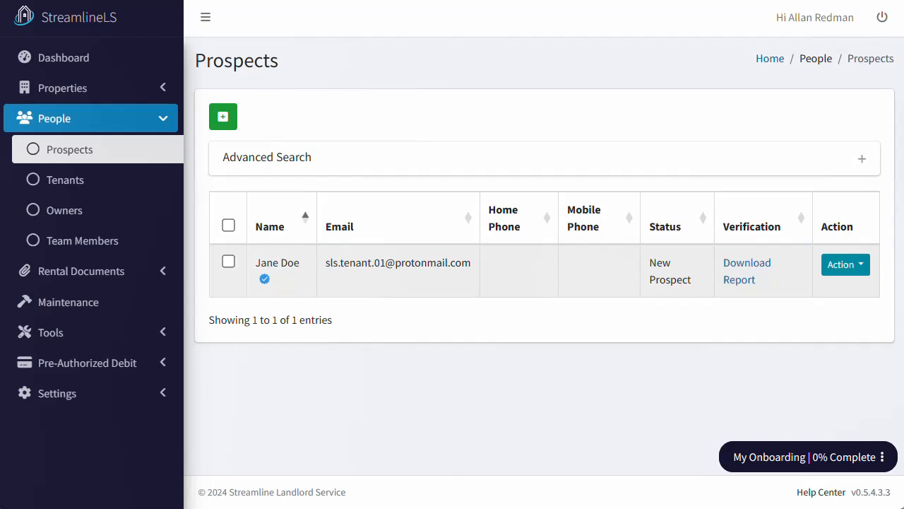
pyautogui.click(91, 185)
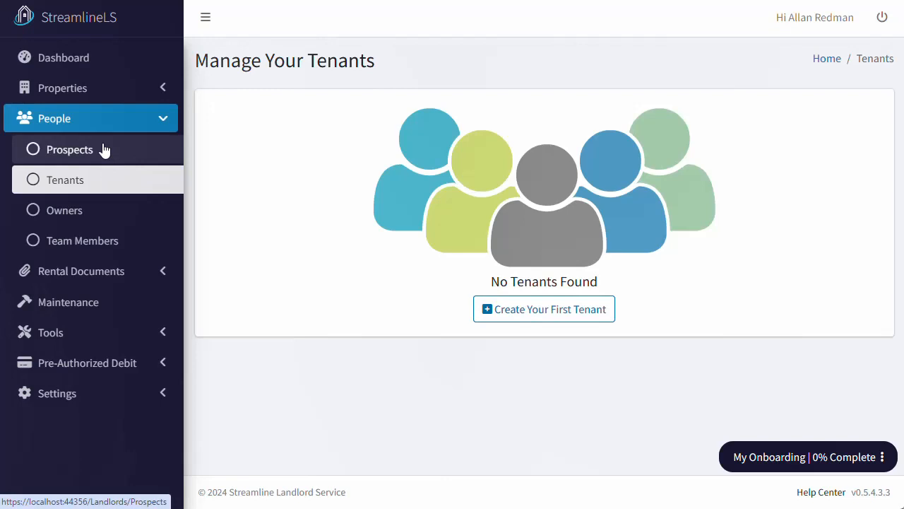
# - Go back to the Prospects list under People
pyautogui.click(103, 151)
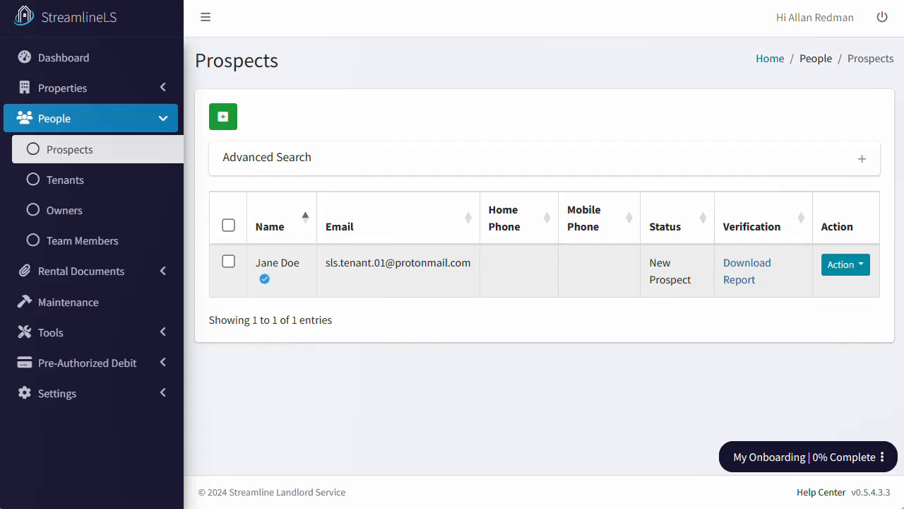
# - Create the first tenant with first name, last name and e-mail from saved entries, then save
pyautogui.click(93, 189)
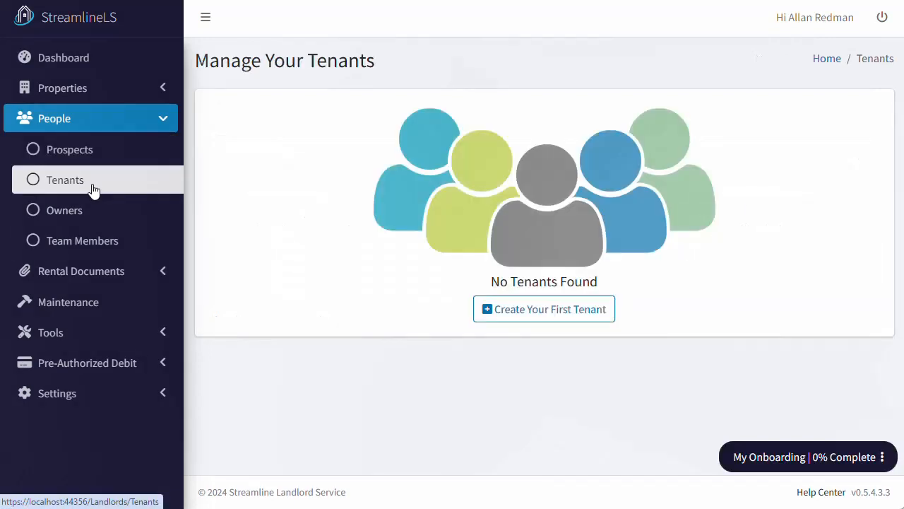
pyautogui.click(577, 313)
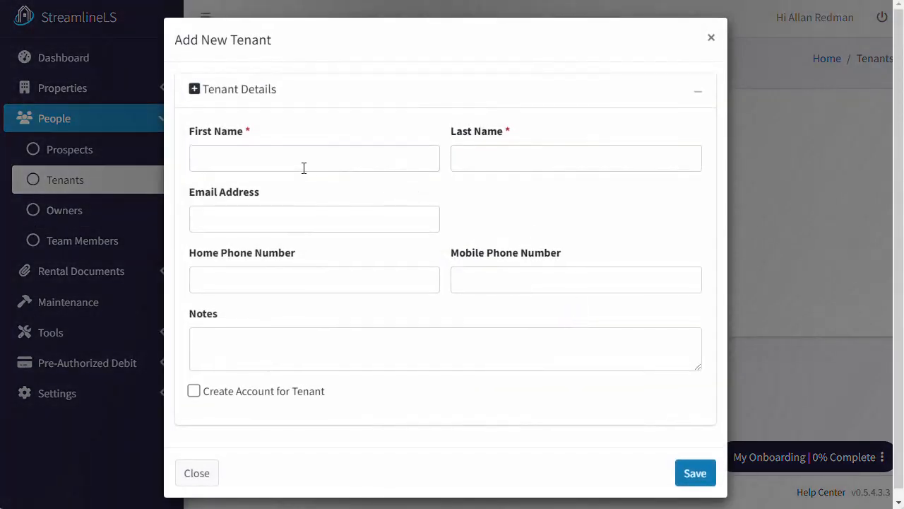
pyautogui.click(267, 157)
pyautogui.click(280, 219)
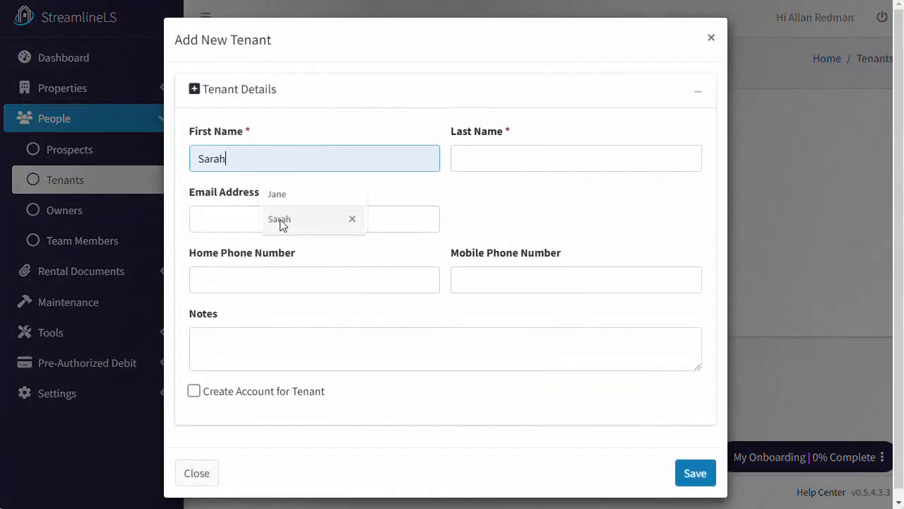
pyautogui.click(526, 163)
pyautogui.click(548, 221)
pyautogui.click(329, 213)
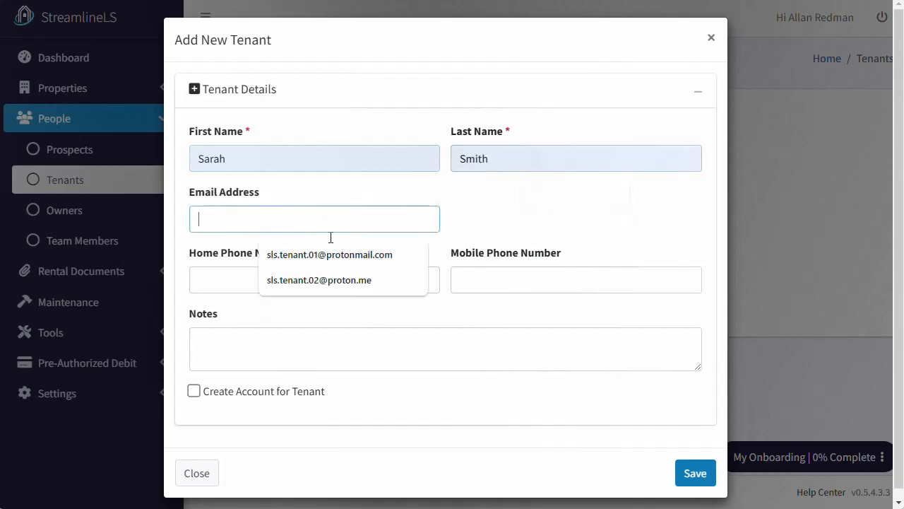
pyautogui.click(335, 281)
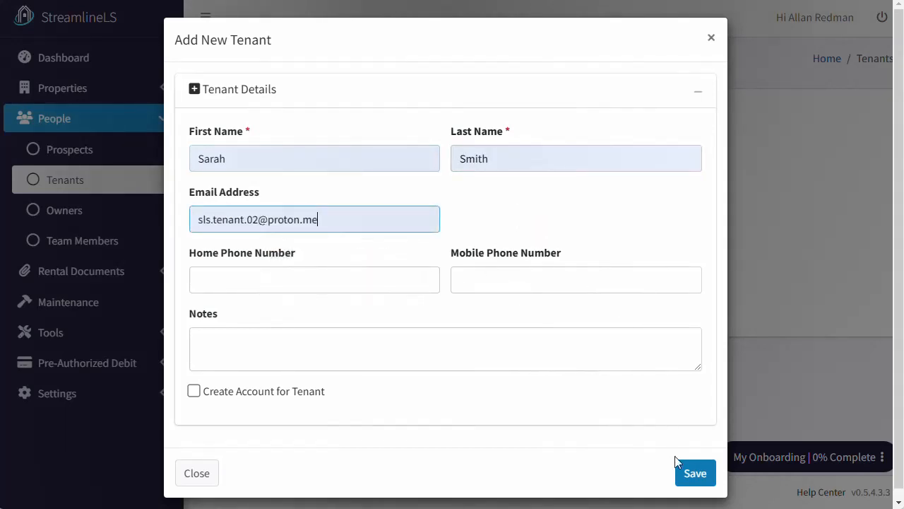
pyautogui.click(692, 473)
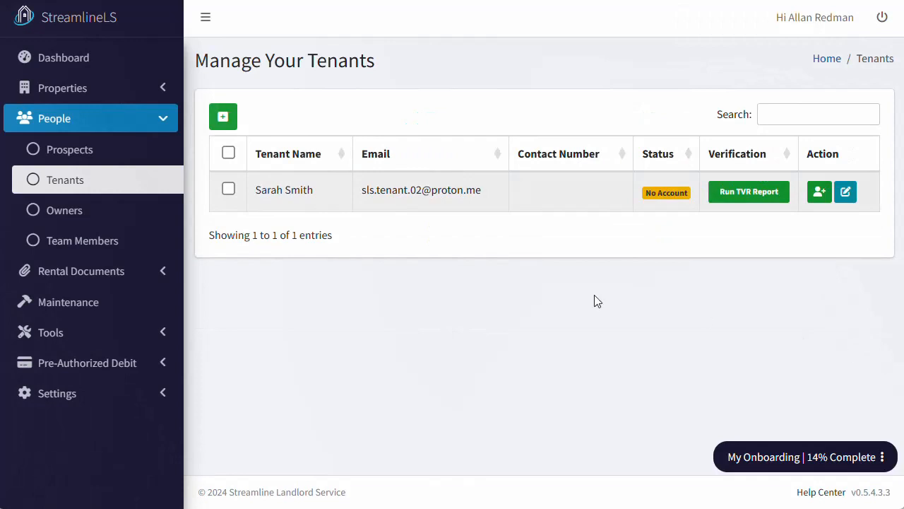
# - Run a TVR report for the new tenant, choosing Fill in Form and requesting access
pyautogui.click(740, 196)
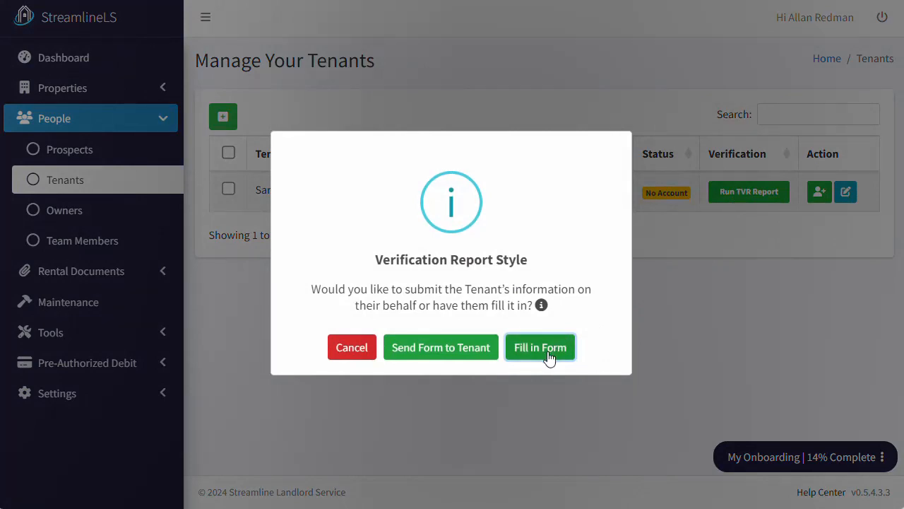
pyautogui.click(541, 348)
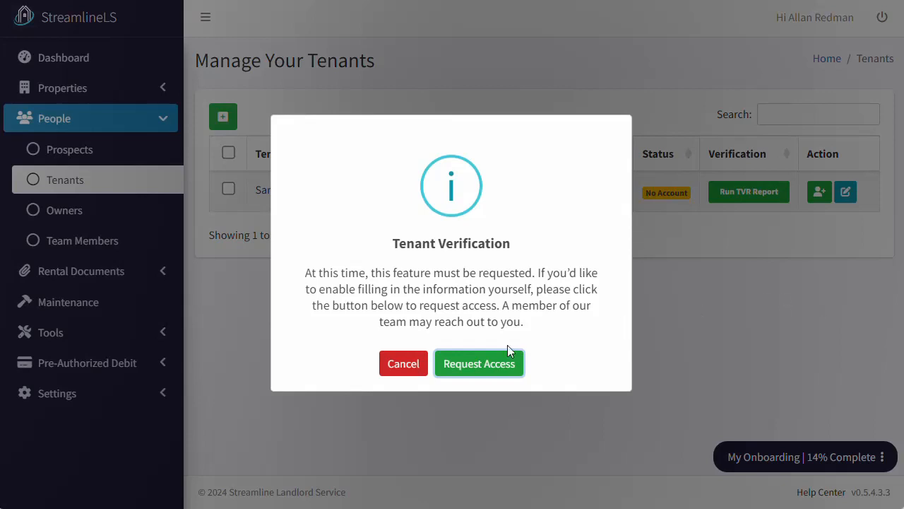
pyautogui.click(491, 367)
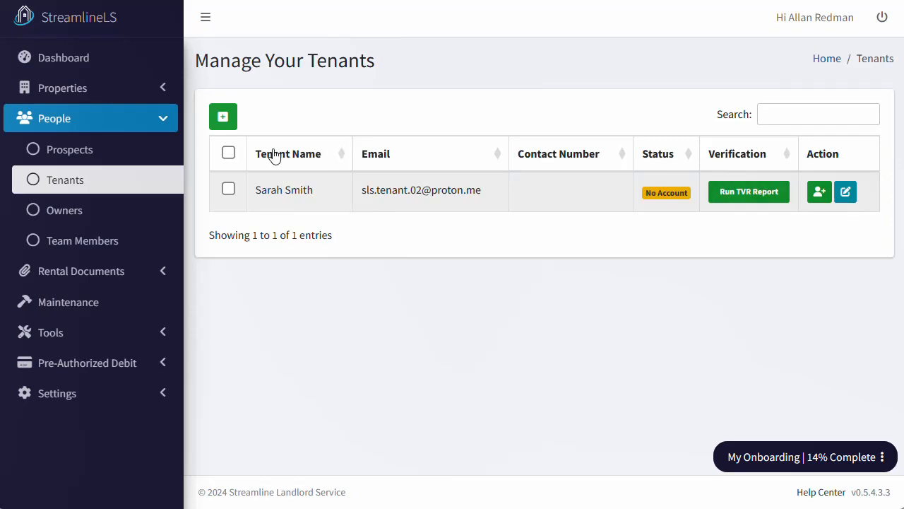
# - Under Properties, start creating the first property and name it 'House #1'
pyautogui.click(164, 122)
pyautogui.click(165, 88)
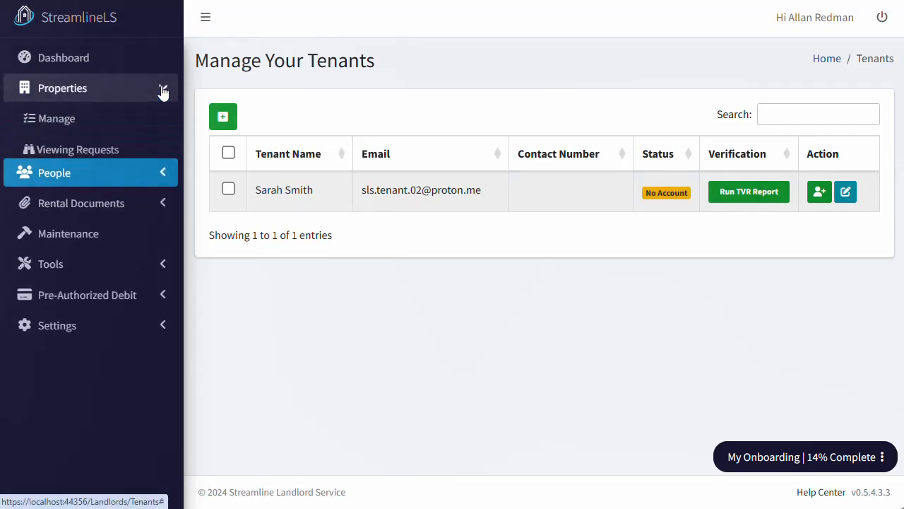
pyautogui.click(114, 121)
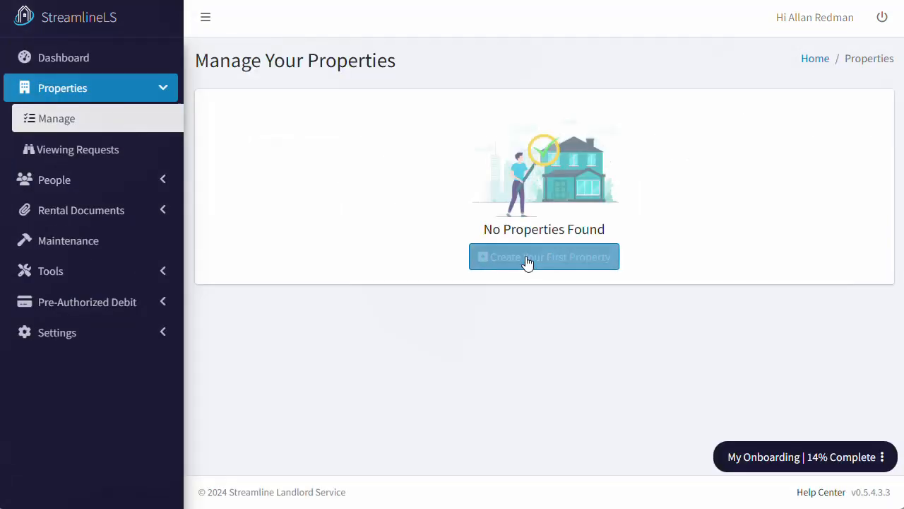
pyautogui.click(528, 264)
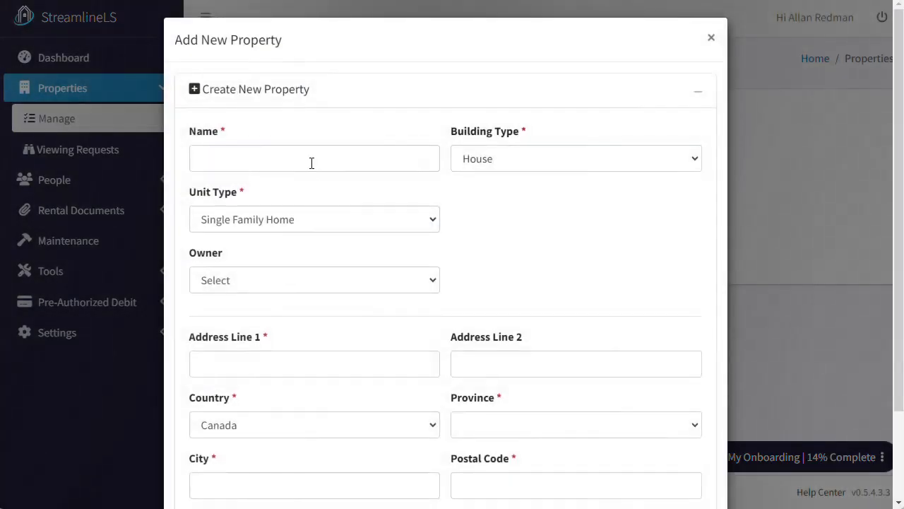
pyautogui.click(311, 162)
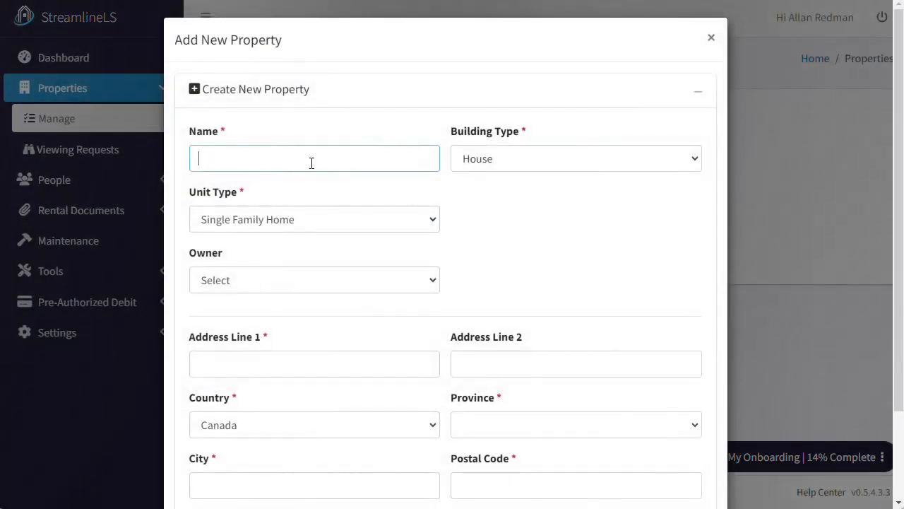
pyautogui.write('House #1')
pyautogui.scroll(-2, 573, 252)
# - Add the property's street address, Manitoba, Winnipeg and postal code, save, and decline the browser's address save
pyautogui.click(218, 252)
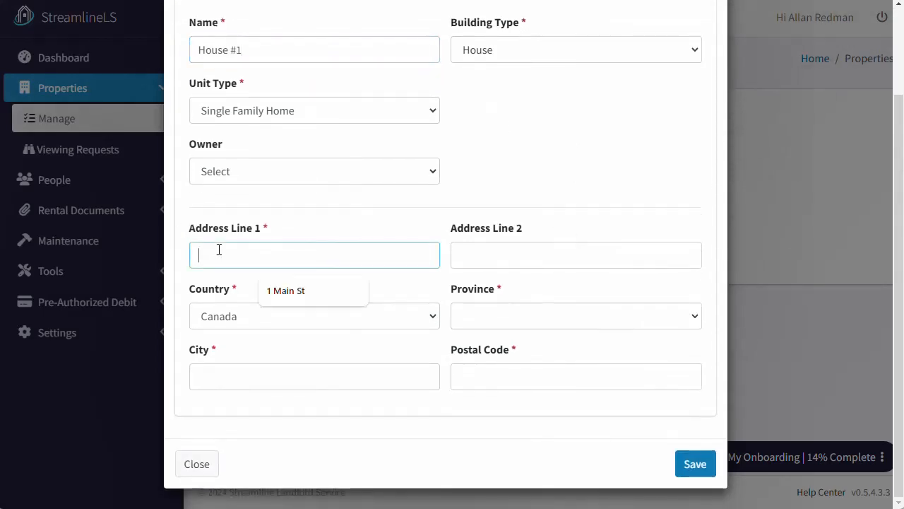
pyautogui.click(319, 295)
pyautogui.click(496, 316)
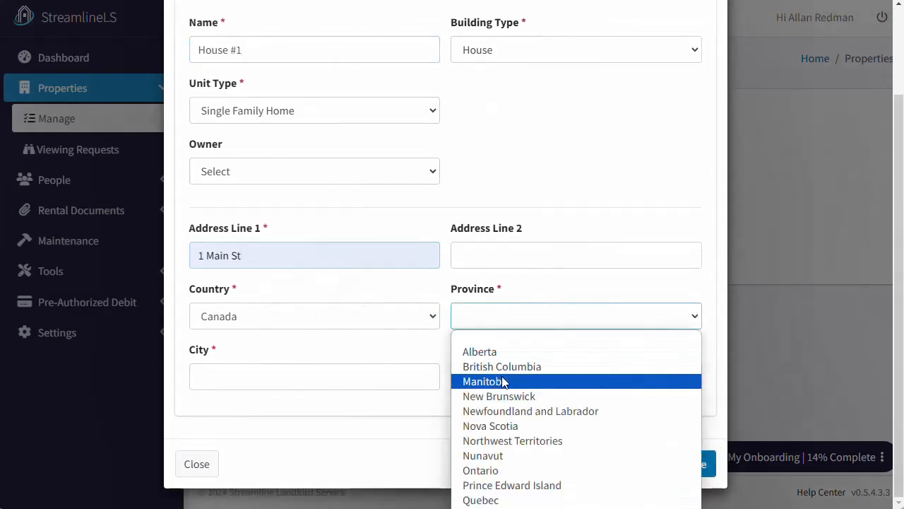
pyautogui.click(474, 378)
pyautogui.click(335, 373)
pyautogui.click(309, 416)
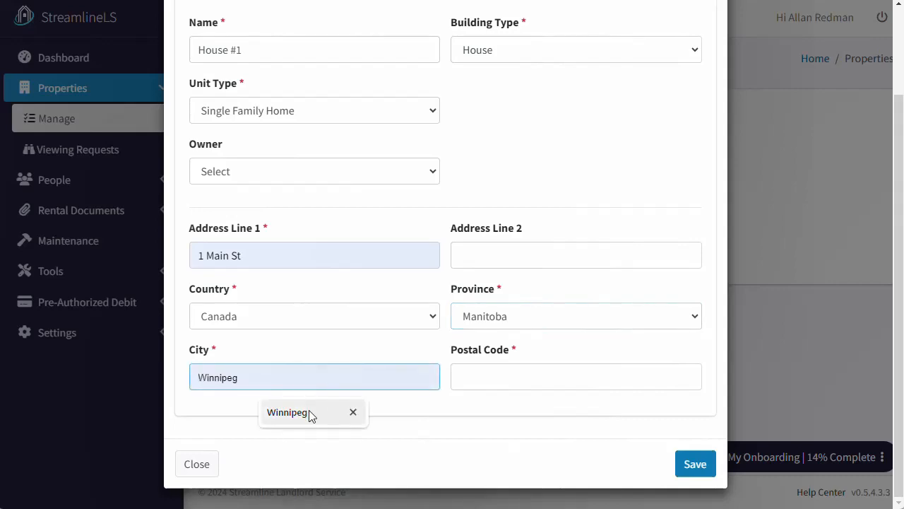
pyautogui.click(505, 375)
pyautogui.write('R2M1N1')
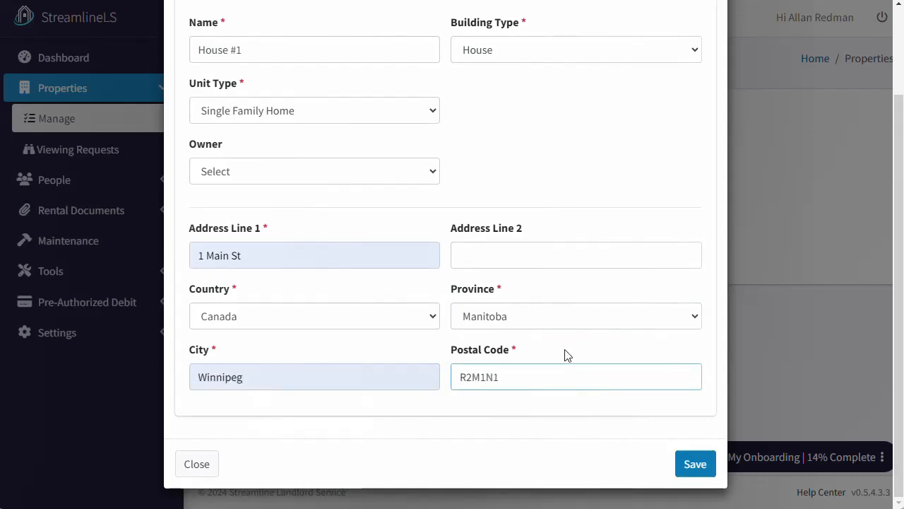
pyautogui.click(695, 466)
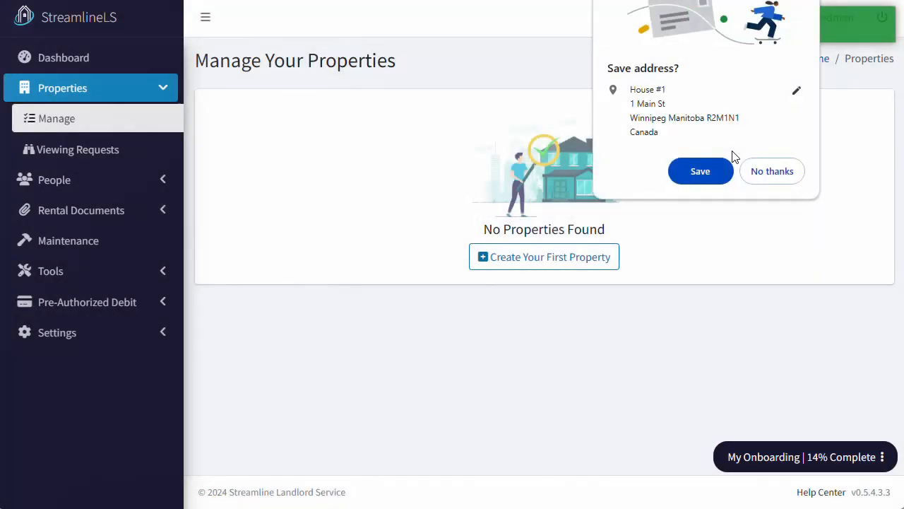
pyautogui.click(770, 174)
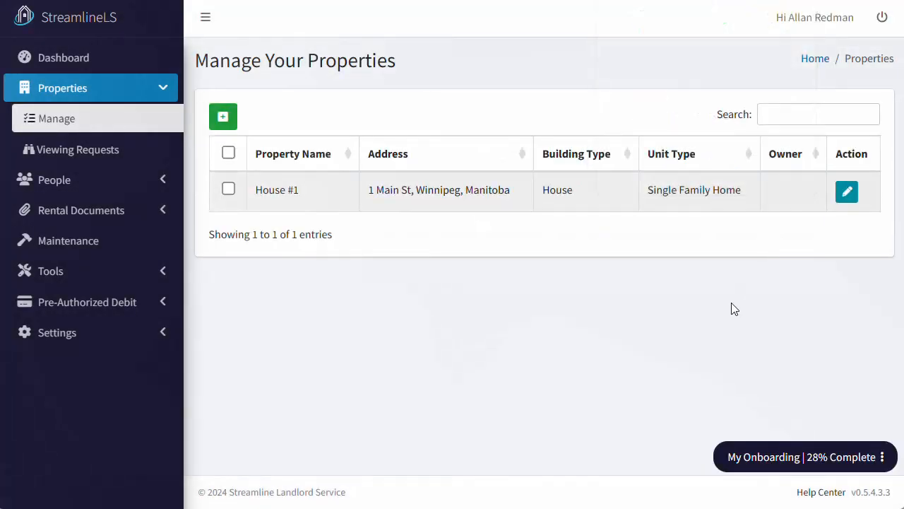
pyautogui.click(166, 91)
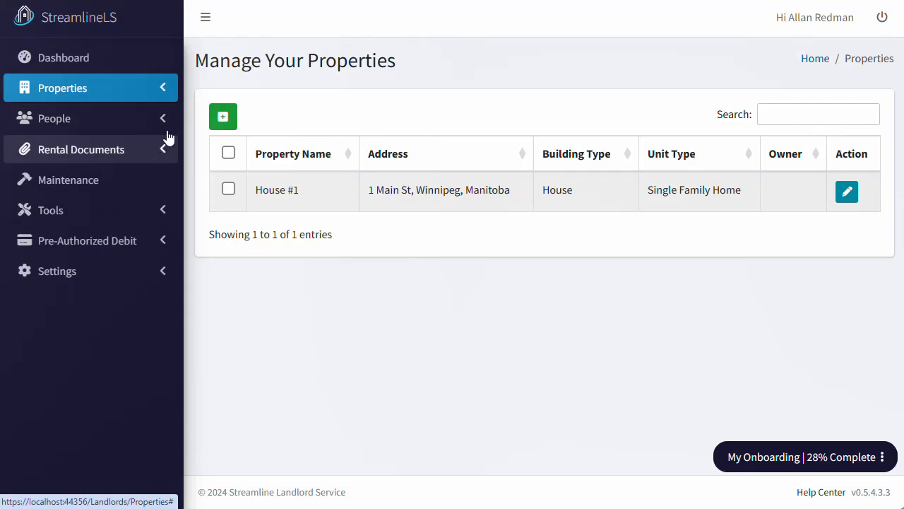
# - From People > Tenants, start a Run TVR Report for the tenant using Fill in Form
pyautogui.click(168, 126)
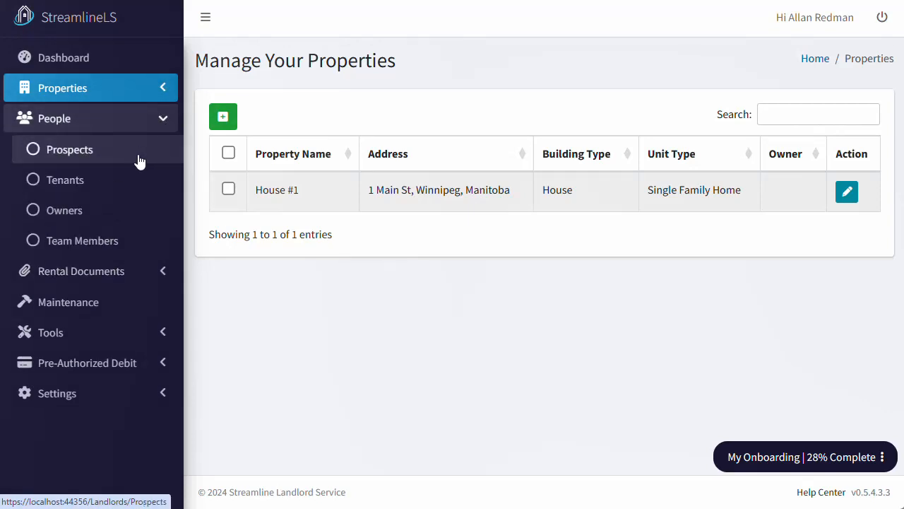
pyautogui.click(138, 188)
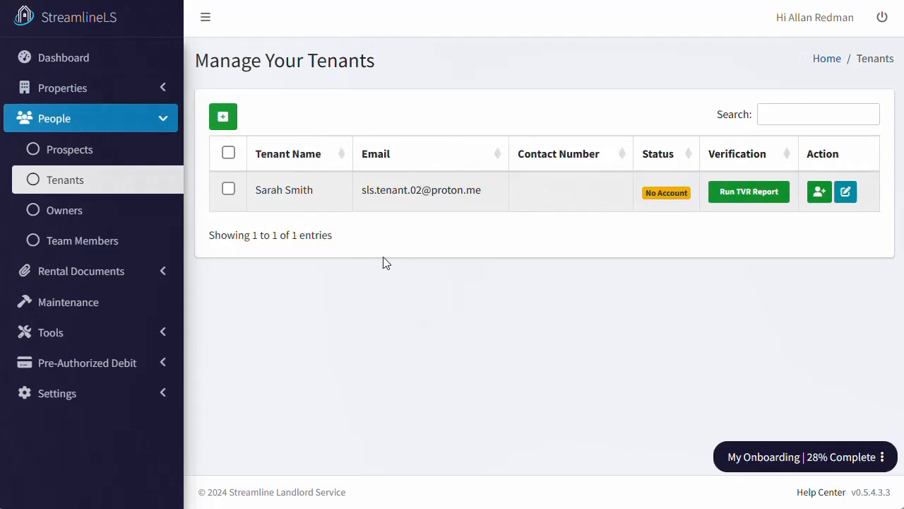
pyautogui.click(746, 192)
pyautogui.click(544, 346)
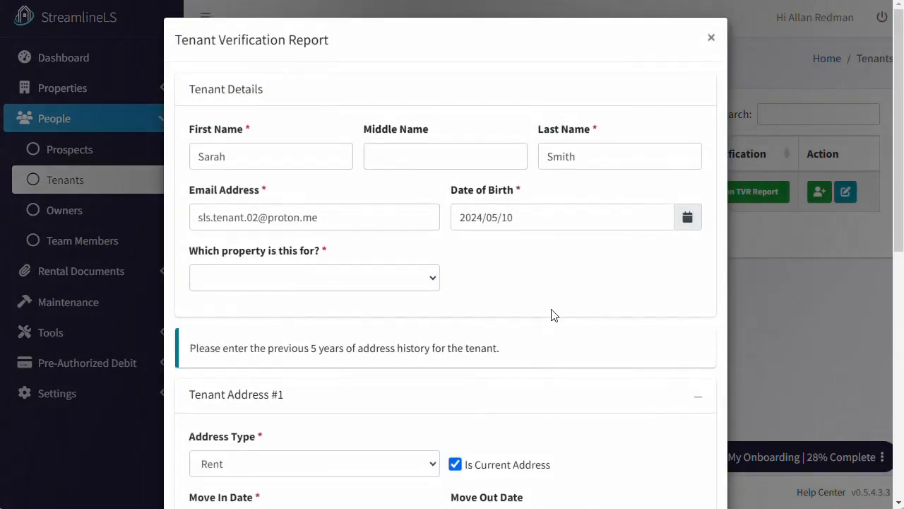
# - Try Driver's License as the Id Type, view its upload areas, then reset Id Type to blank
pyautogui.scroll(-6, 550, 312)
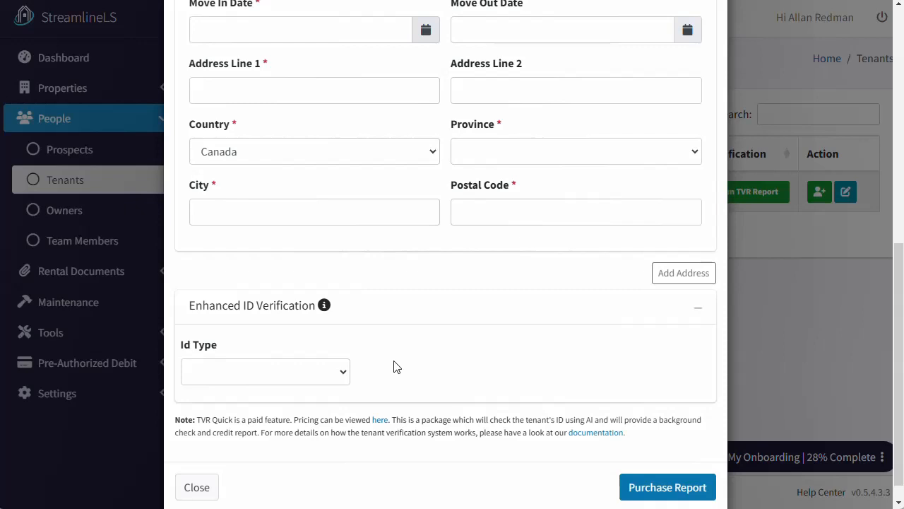
pyautogui.click(344, 378)
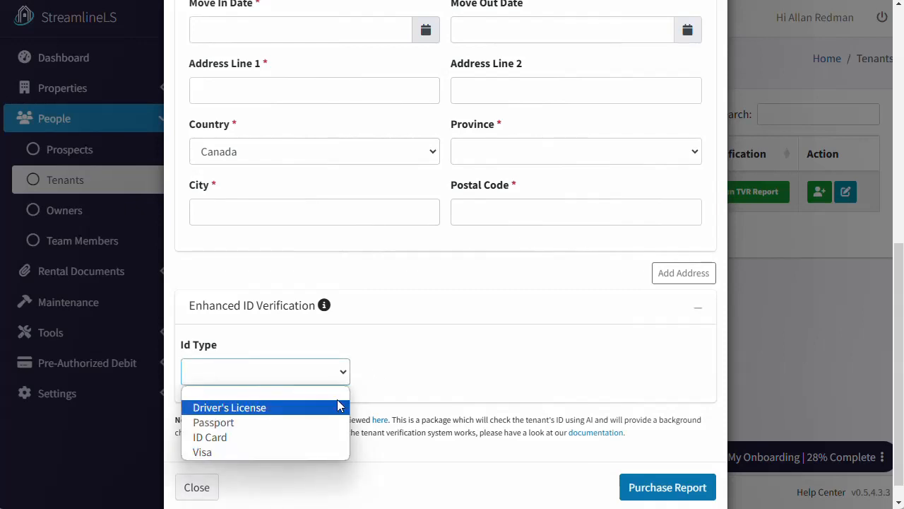
pyautogui.click(337, 407)
pyautogui.scroll(-2, 434, 437)
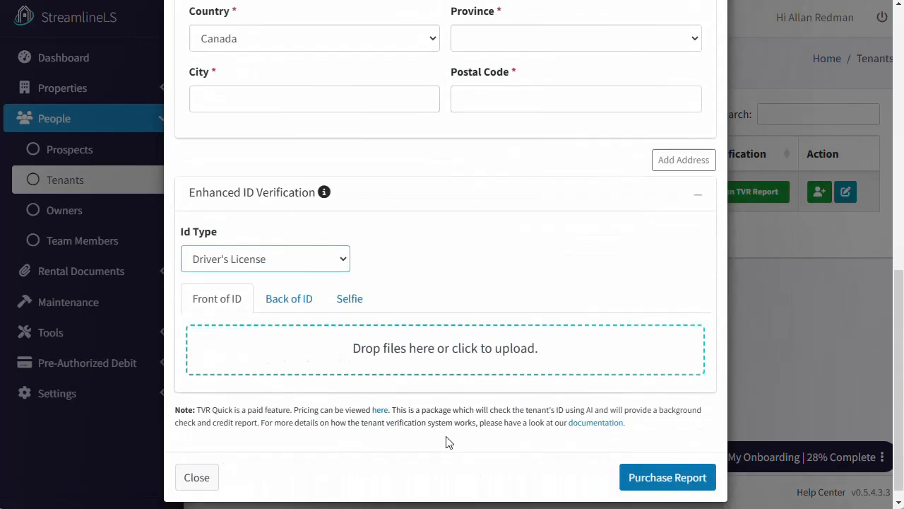
pyautogui.click(308, 291)
pyautogui.click(350, 288)
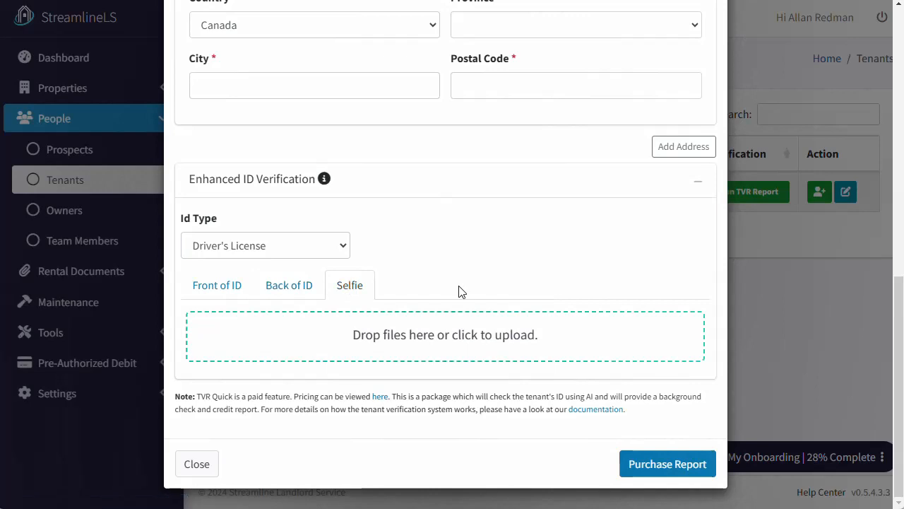
pyautogui.click(335, 249)
pyautogui.click(315, 267)
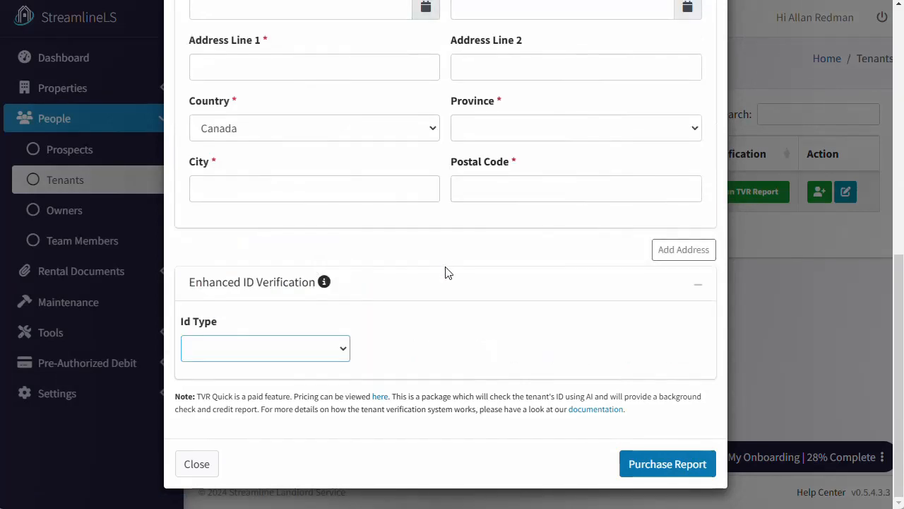
pyautogui.click(470, 241)
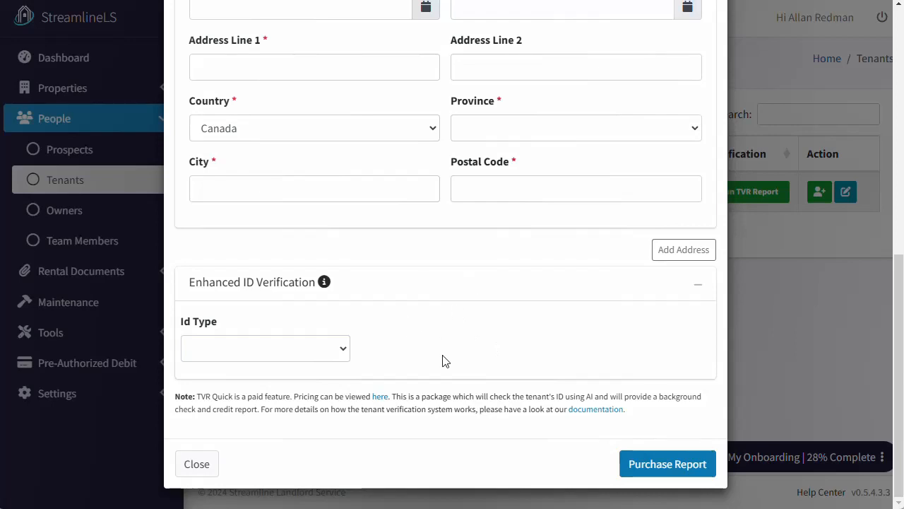
pyautogui.scroll(8, 442, 361)
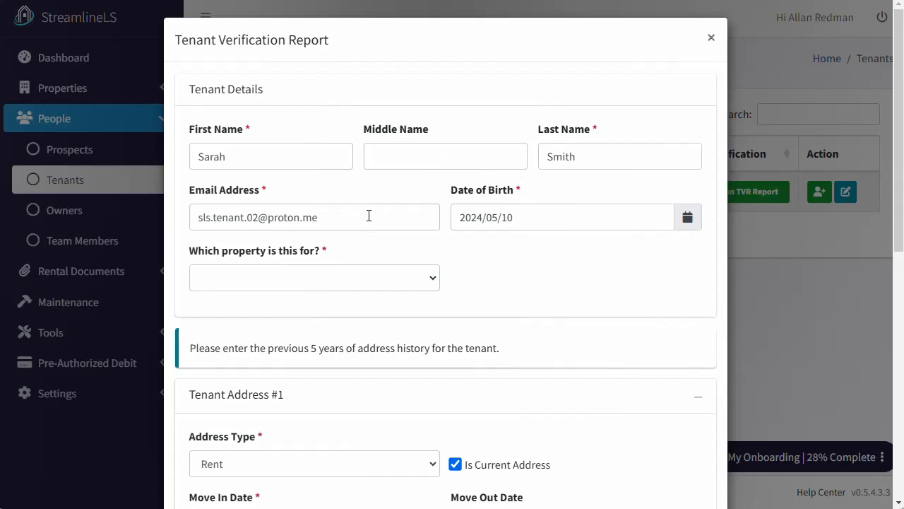
# - Set the tenant's date of birth to 2000/01/01 and choose House #1 as the property
pyautogui.click(540, 219)
pyautogui.write('2000')
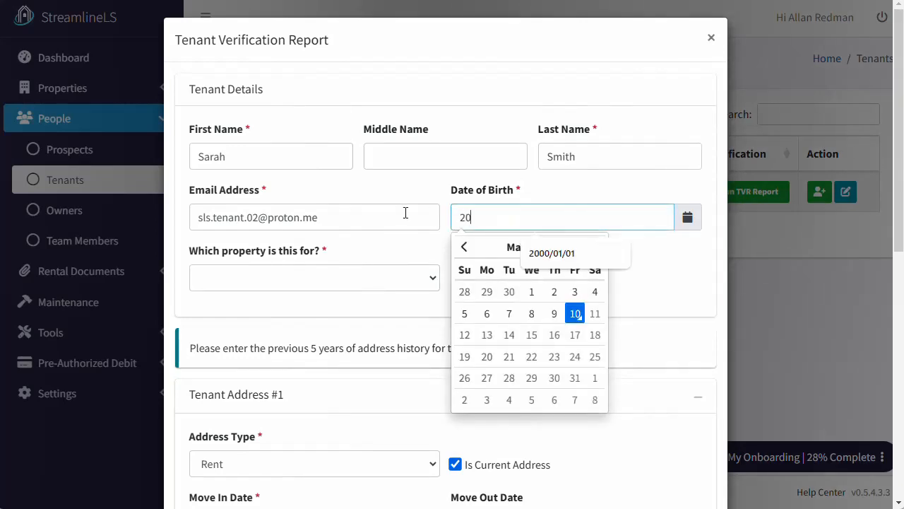
pyautogui.click(532, 256)
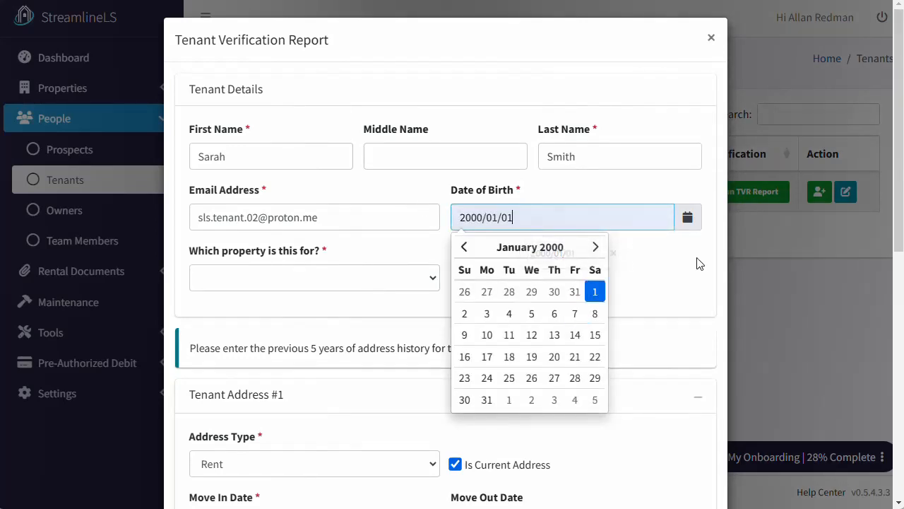
pyautogui.click(700, 263)
pyautogui.click(228, 275)
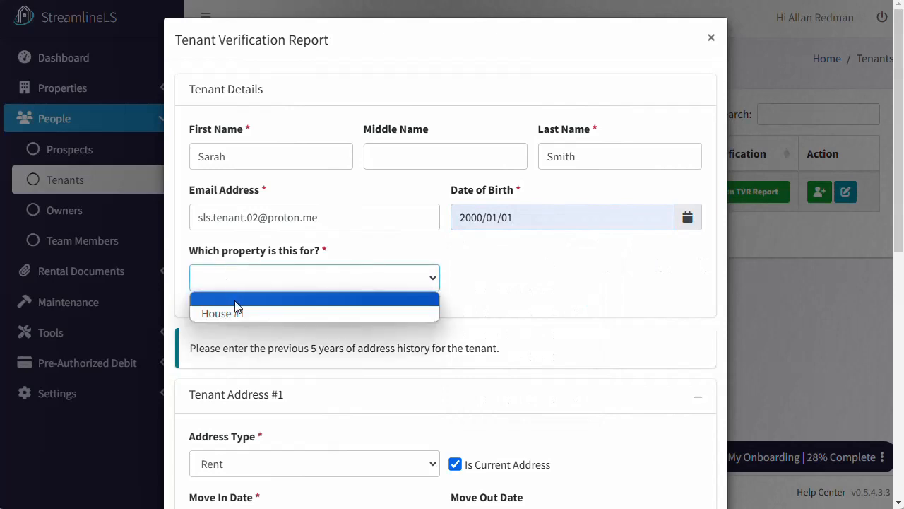
pyautogui.click(237, 315)
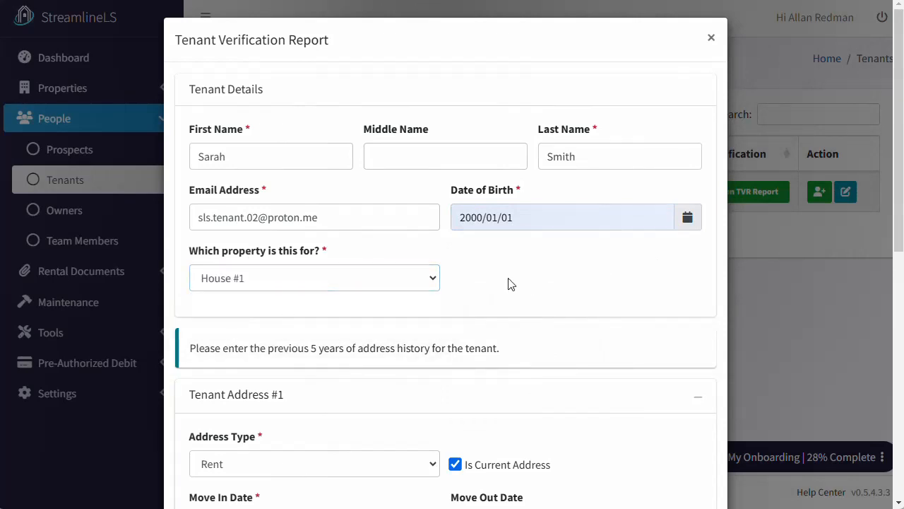
pyautogui.scroll(-6, 511, 284)
pyautogui.scroll(1, 557, 218)
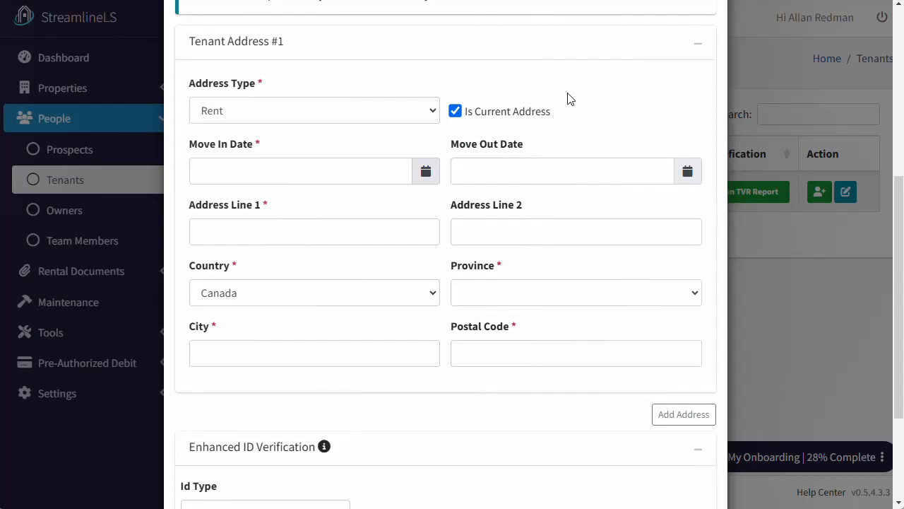
# - Change the current address move-in date to 2019/01/01
pyautogui.click(259, 170)
pyautogui.moveTo(259, 170); pyautogui.dragTo(136, 173)
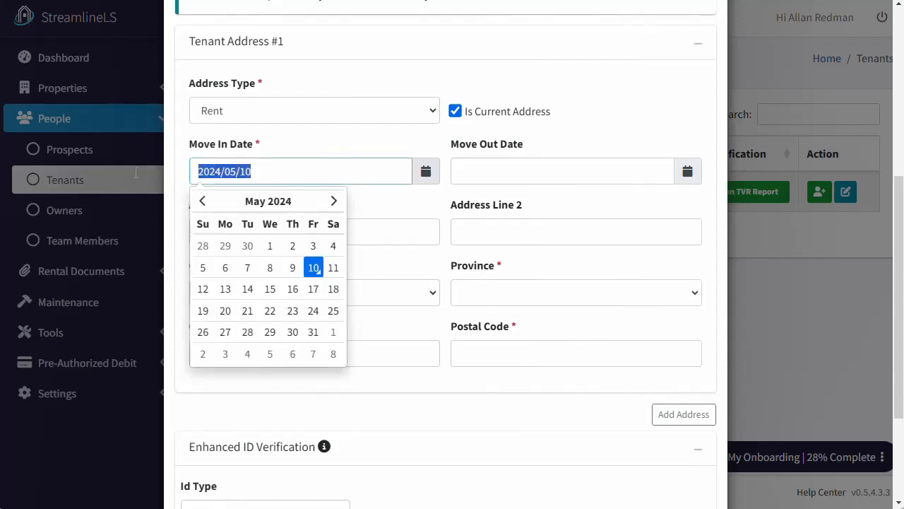
pyautogui.write('2019')
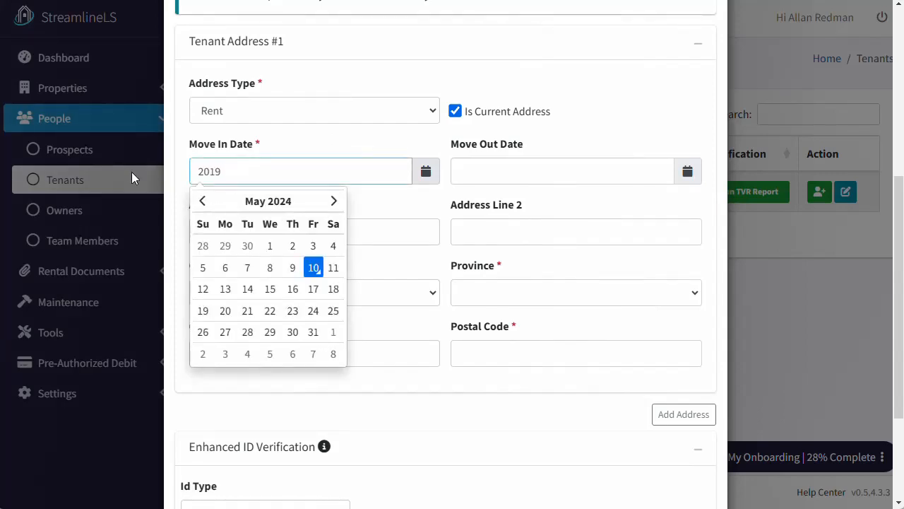
pyautogui.write('/01/01')
pyautogui.click(626, 114)
# - Fill in Tenant Address #1's street line, Manitoba as province, city and postal code
pyautogui.click(333, 234)
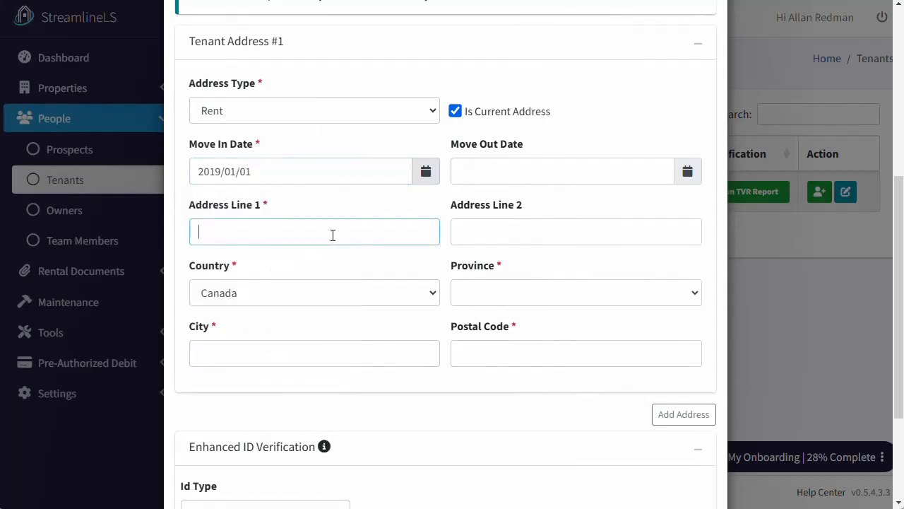
pyautogui.write('2 Main St')
pyautogui.click(538, 300)
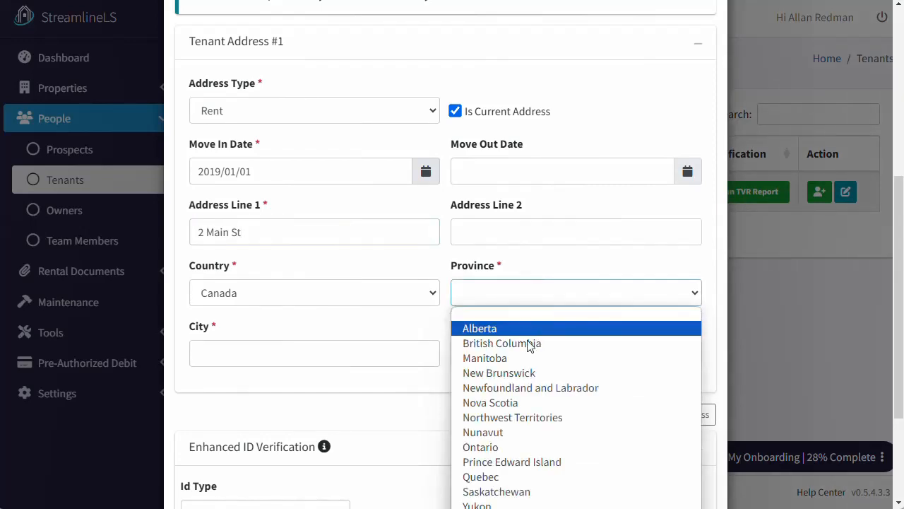
pyautogui.click(527, 357)
pyautogui.click(309, 362)
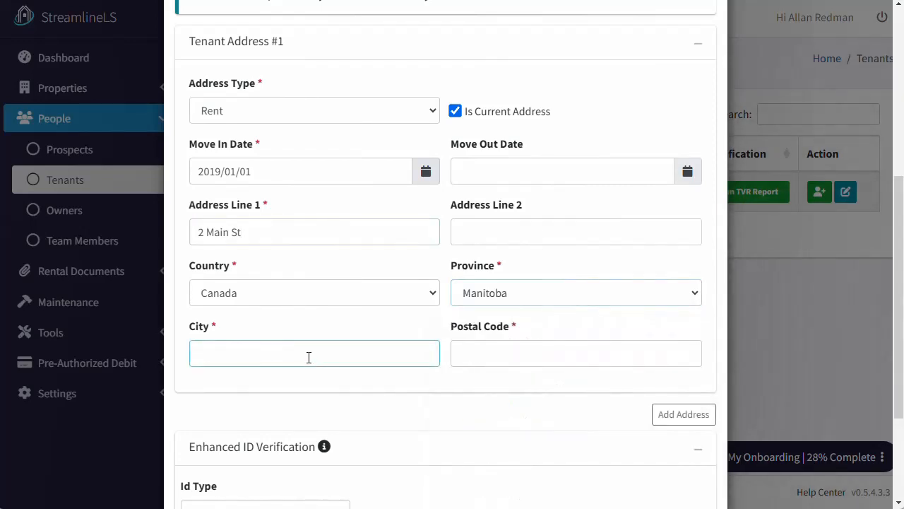
pyautogui.write('Winnipeg')
pyautogui.press('Tab')
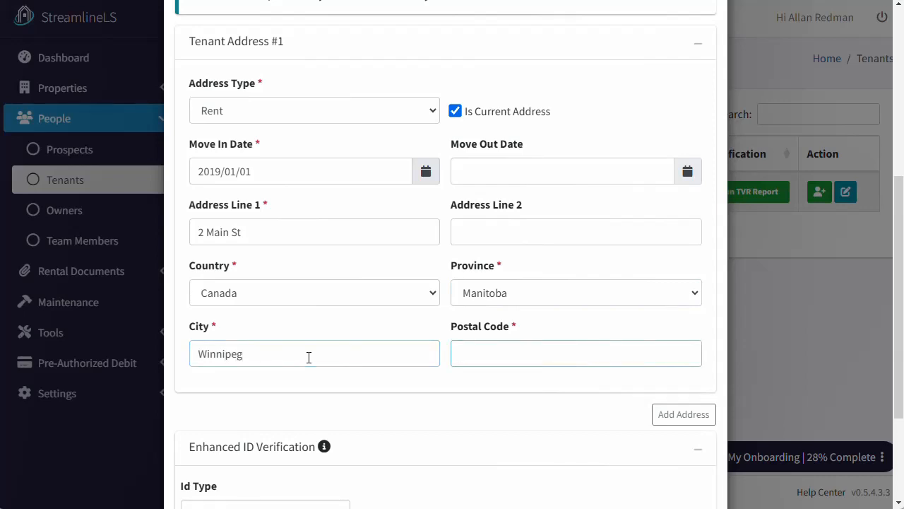
pyautogui.write('R2M1N1')
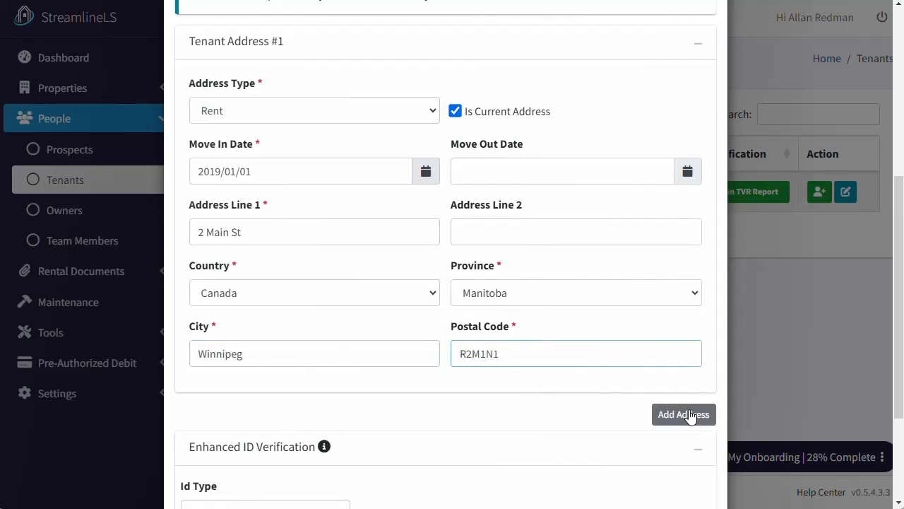
pyautogui.click(592, 416)
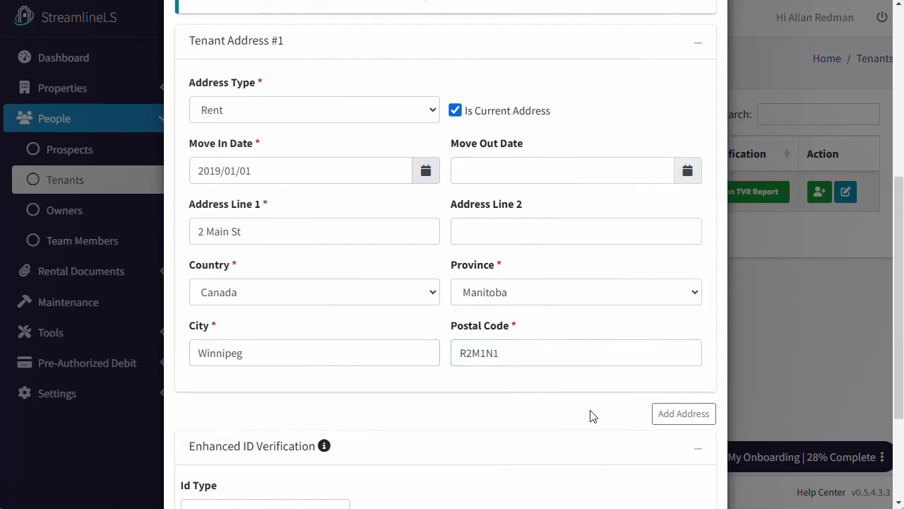
pyautogui.scroll(-3, 591, 417)
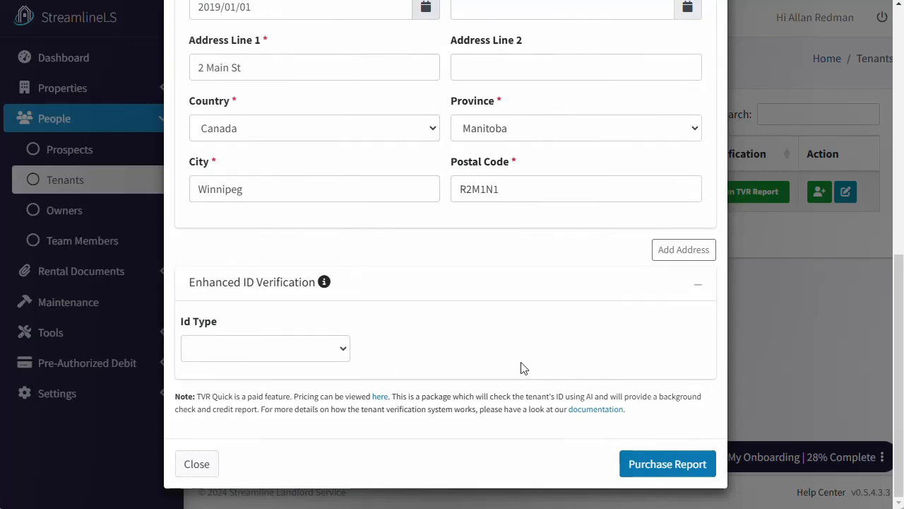
# - Purchase the $20.00 verification report, confirm it, and decline the browser's save-address prompt
pyautogui.click(646, 463)
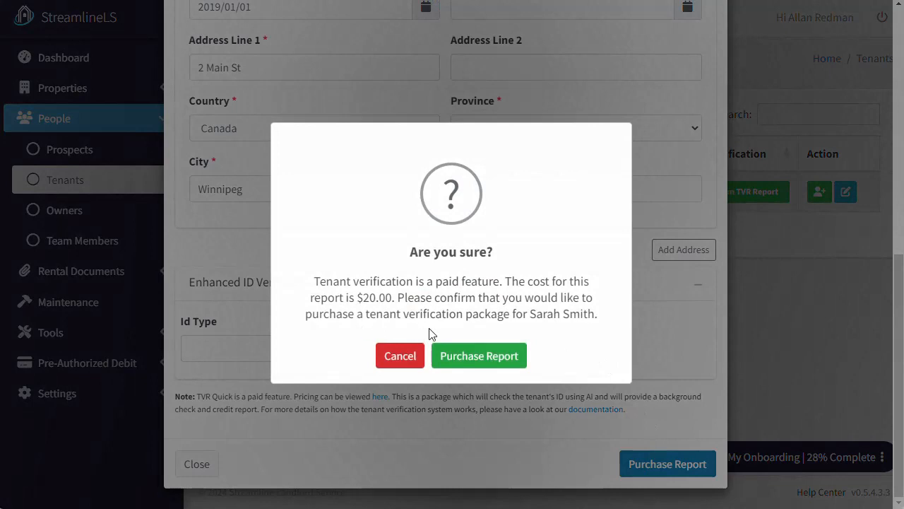
pyautogui.click(492, 360)
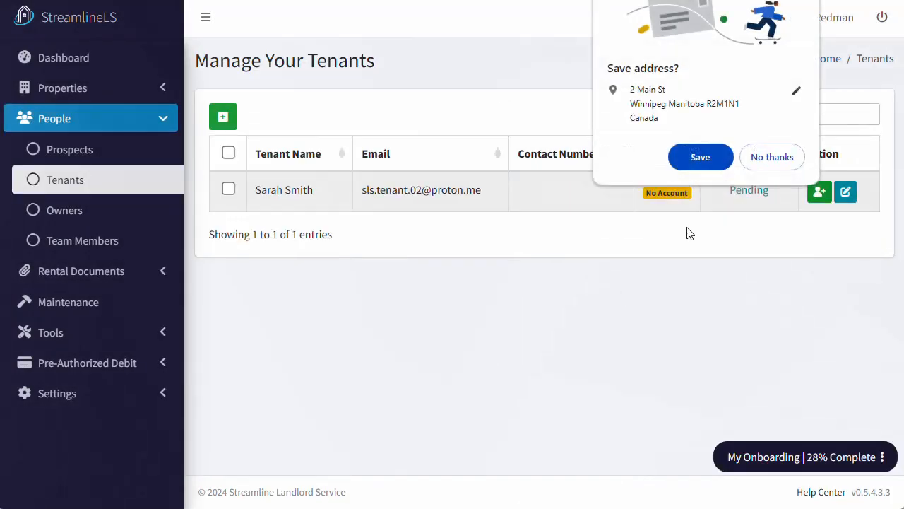
pyautogui.click(771, 158)
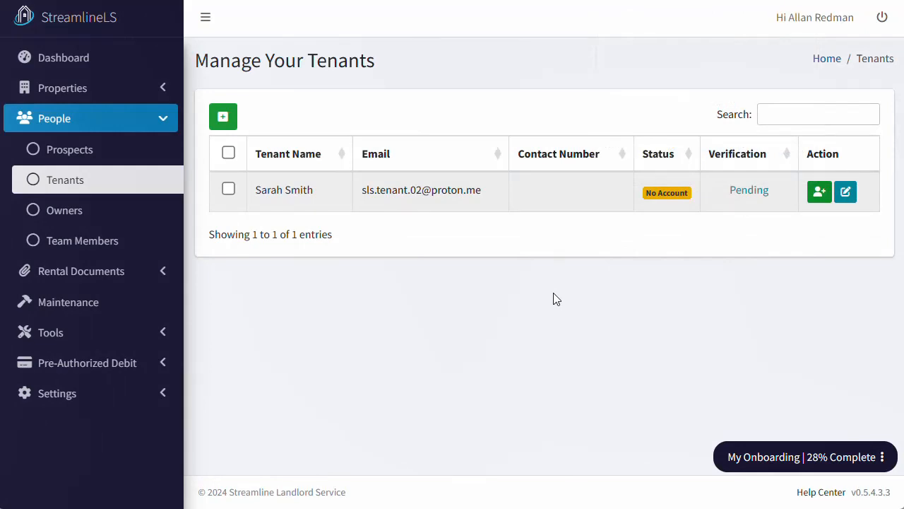